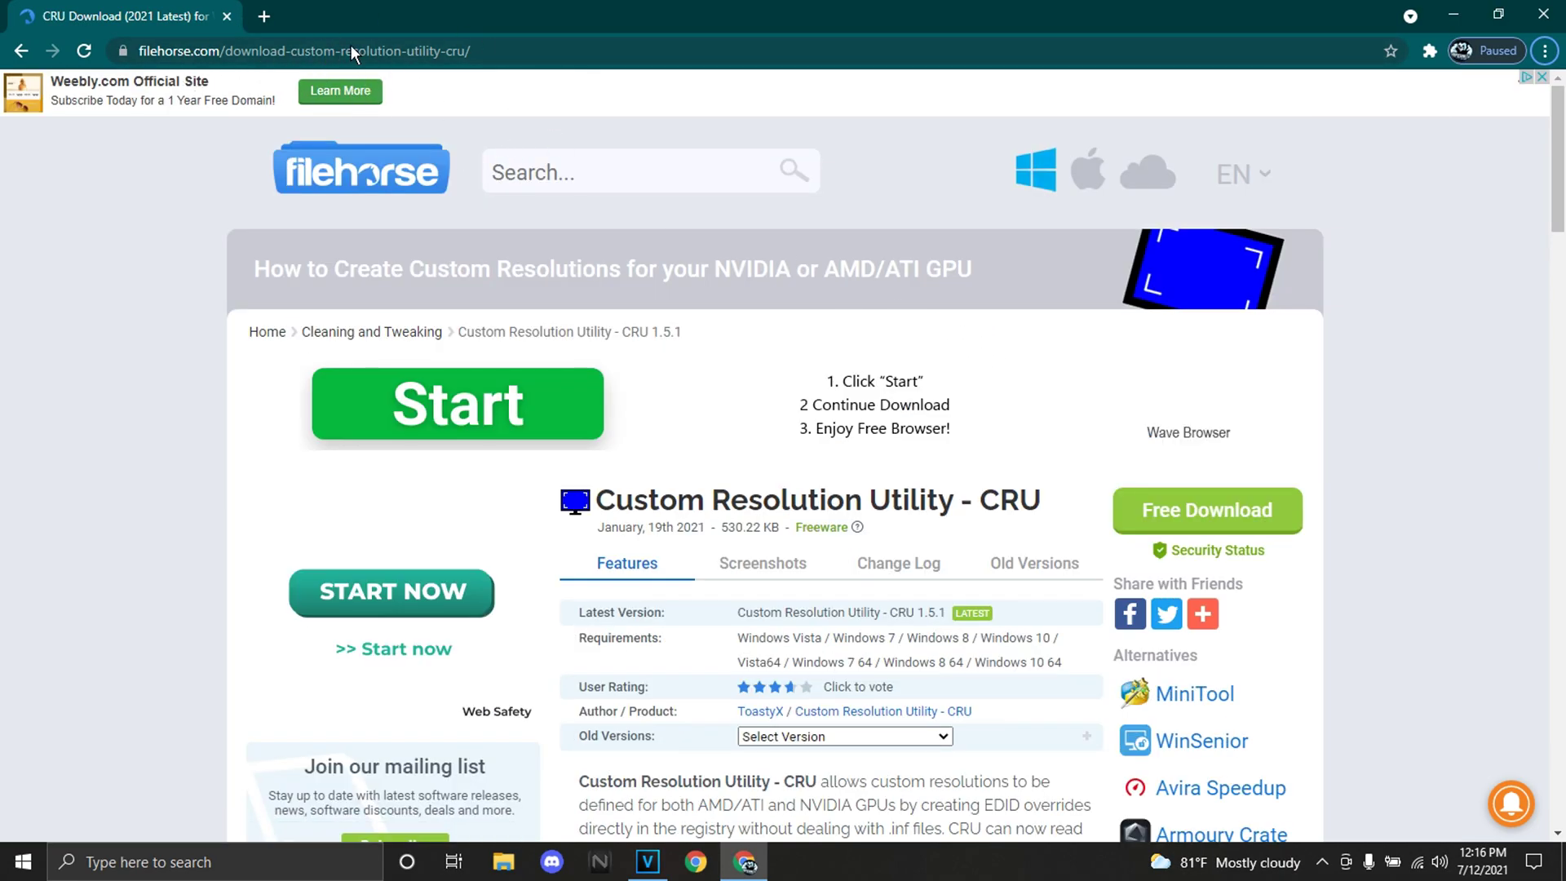
Look over the FileHorse CRU 1.5.1 download page, then minimize Chrome to show the desktop.
scroll(777, 432, "down", 2)
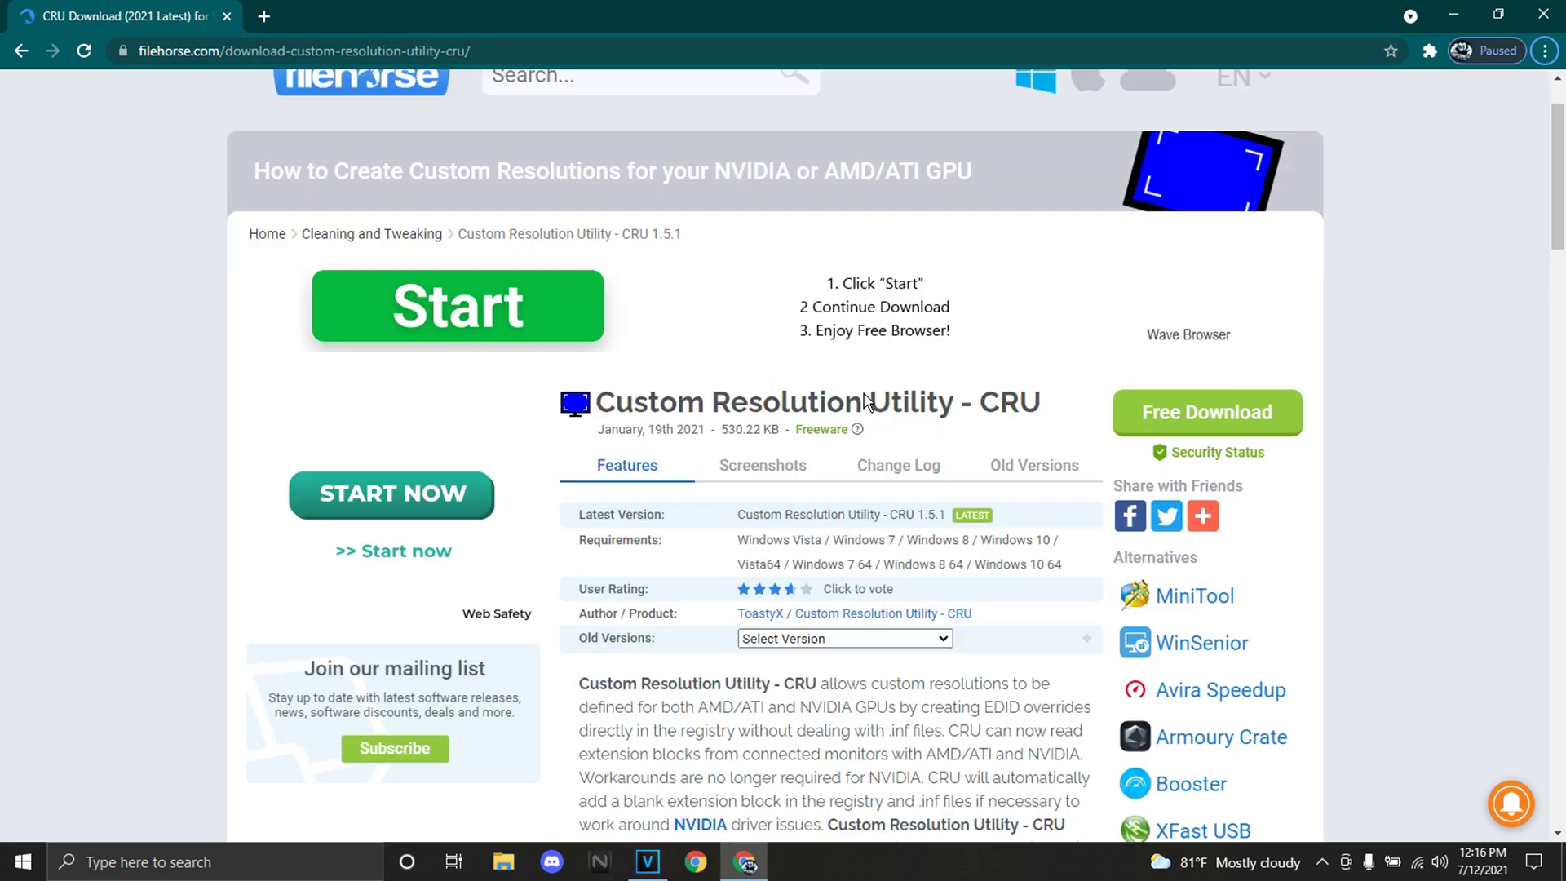
scroll(727, 368, "up", 2)
scroll(767, 363, "down", 4)
scroll(773, 422, "up", 4)
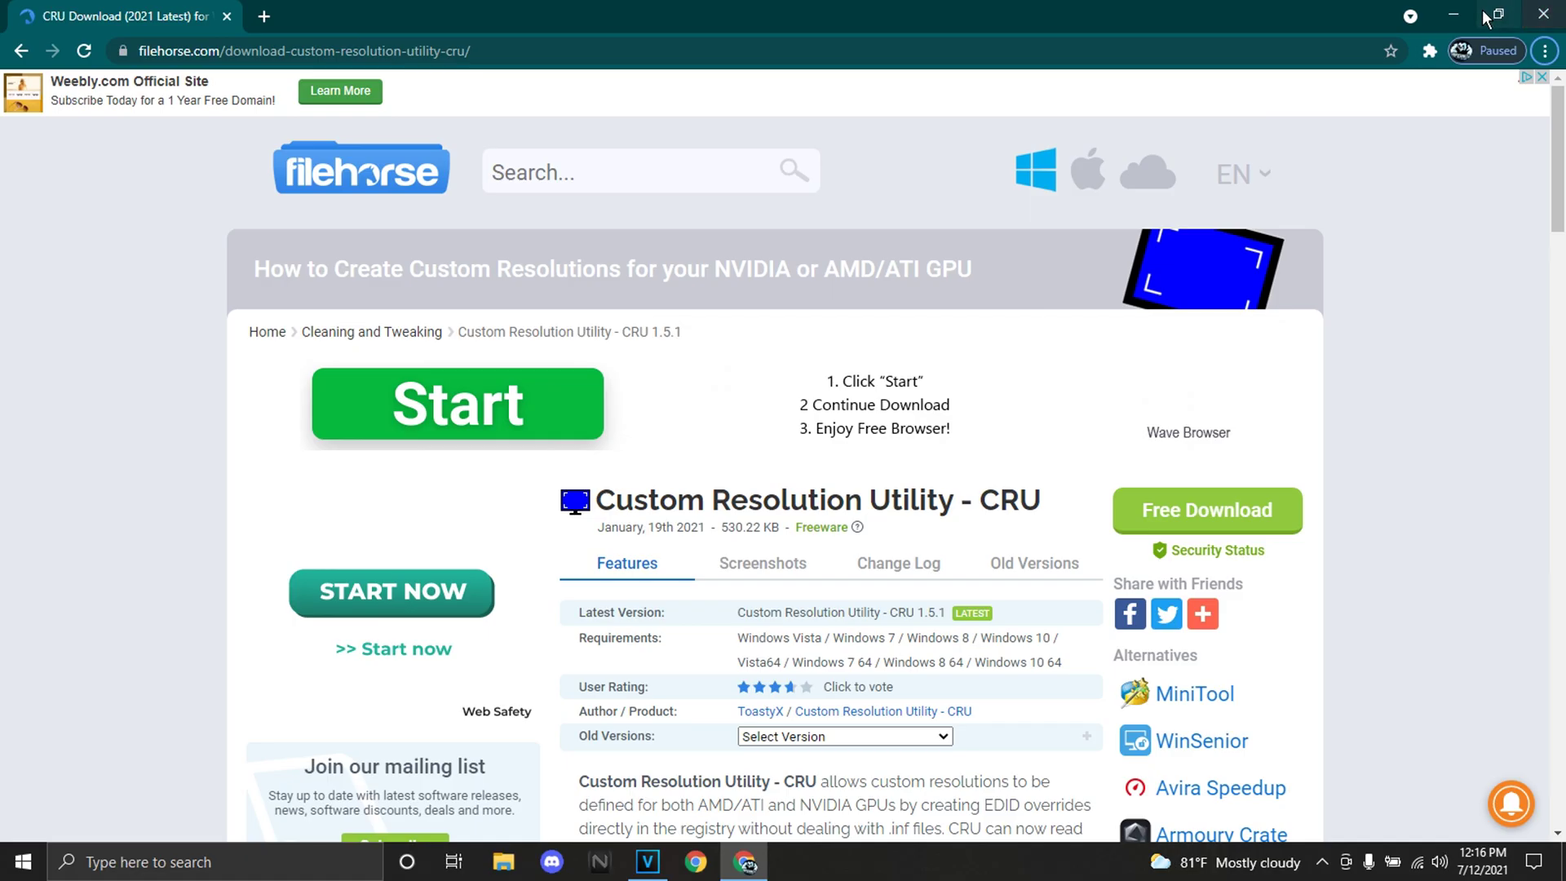
left_click(1453, 15)
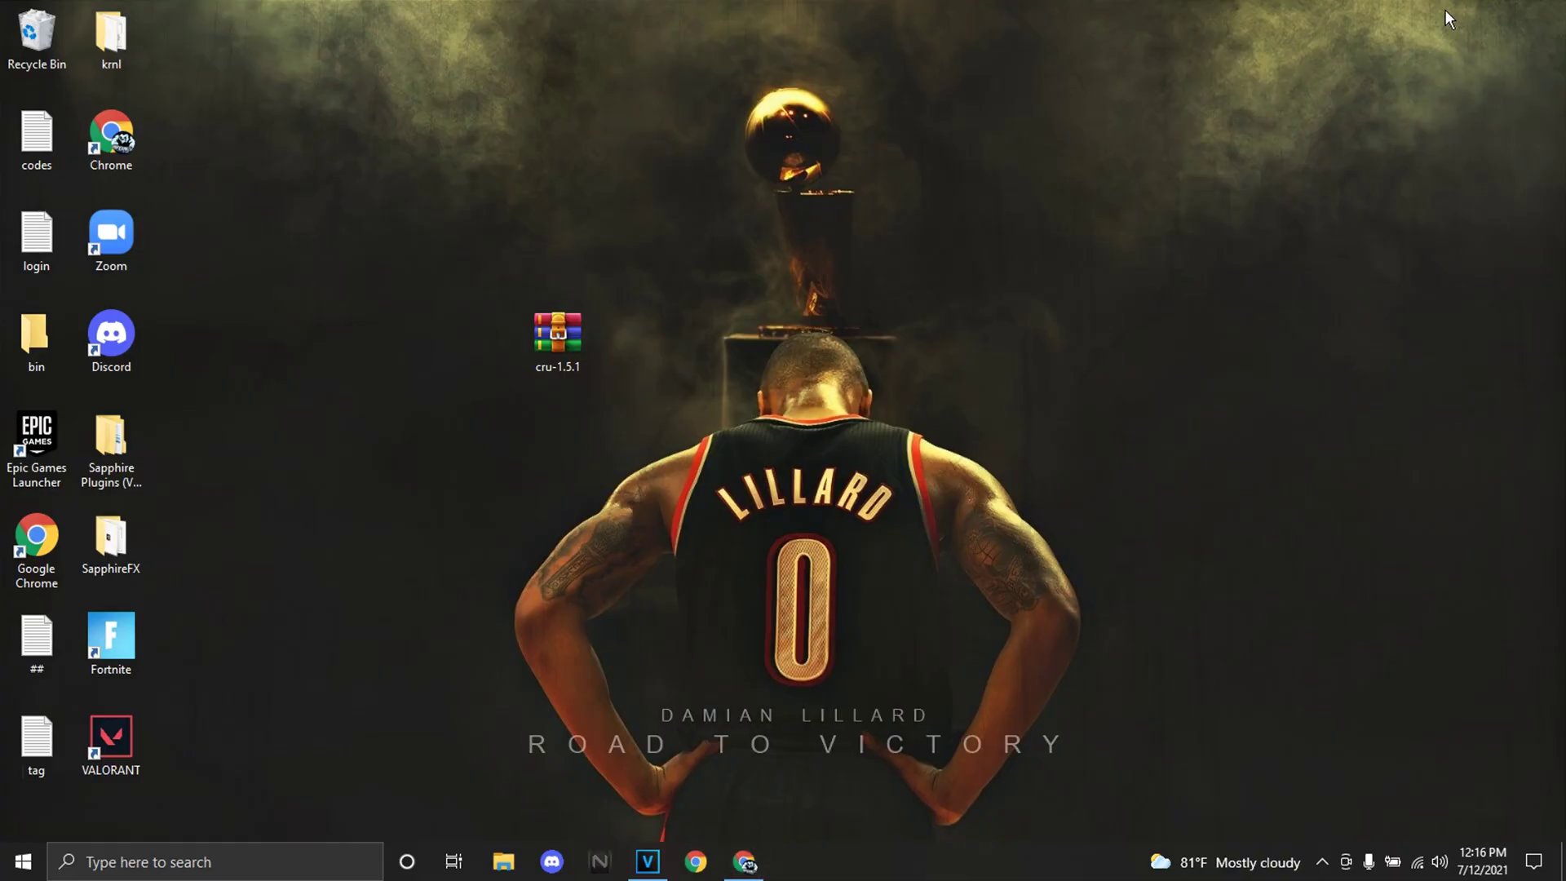
Run CRU.exe from the cru-1.5.1 archive as administrator, then close WinRAR.
double_click(584, 339)
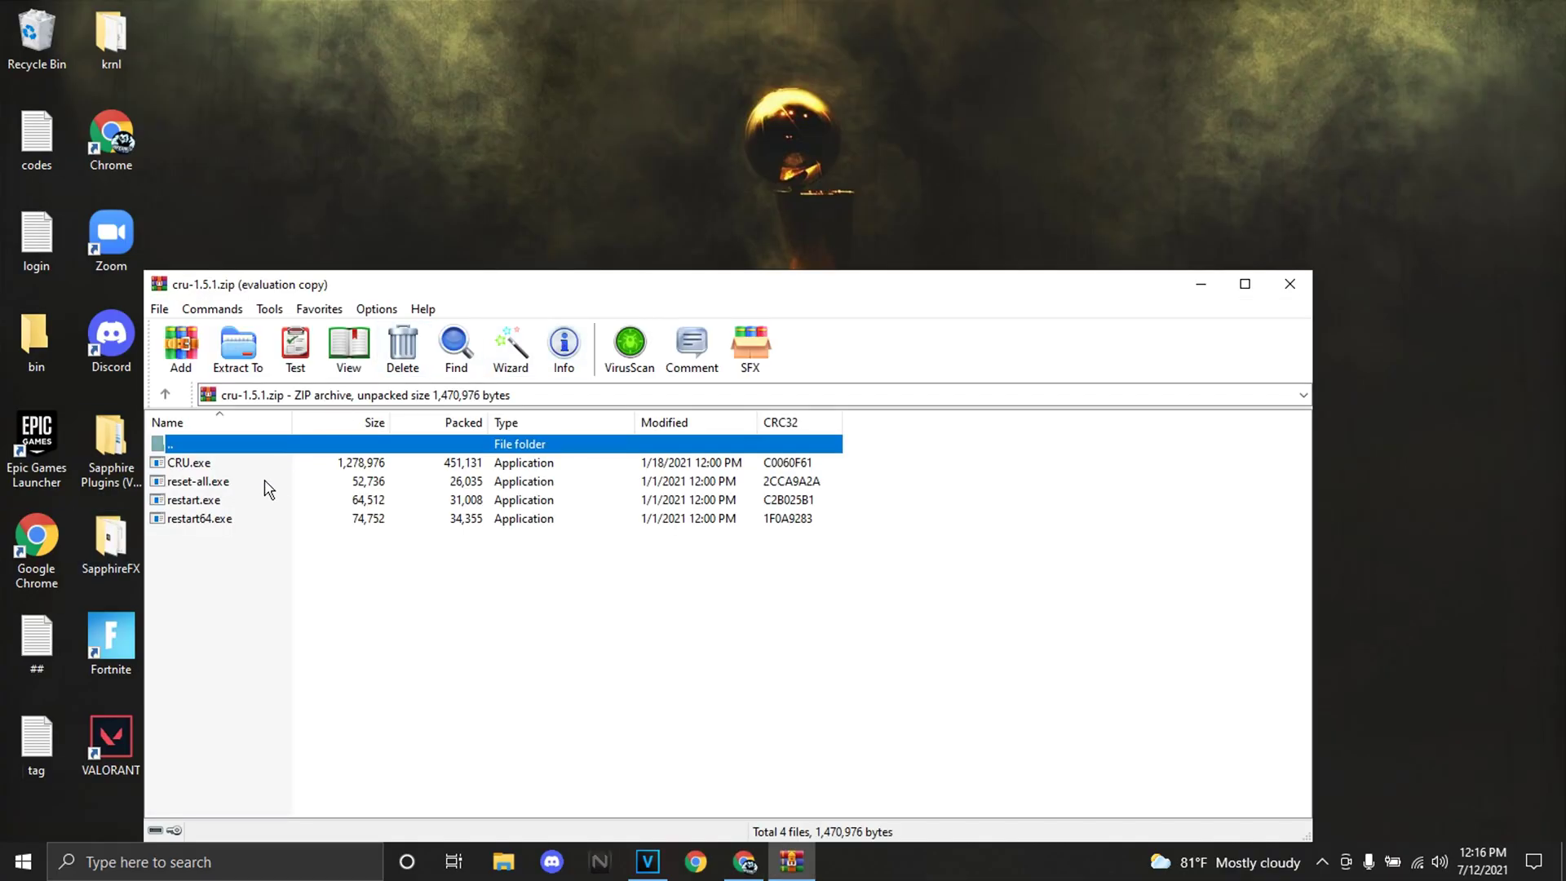
left_click(880, 487)
double_click(189, 463)
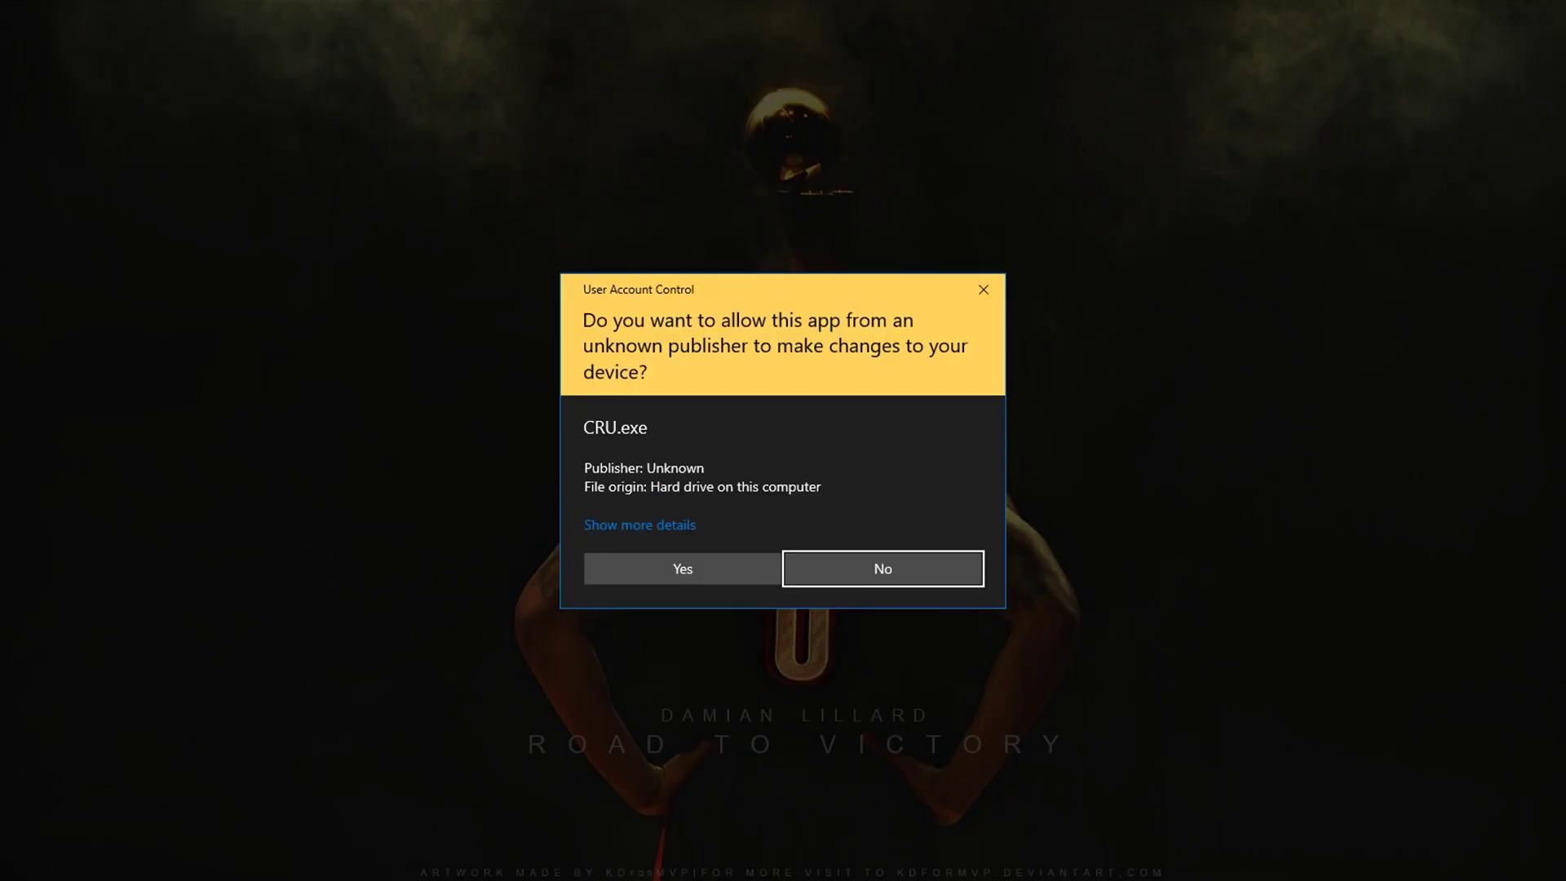
left_click(710, 575)
left_click(1289, 284)
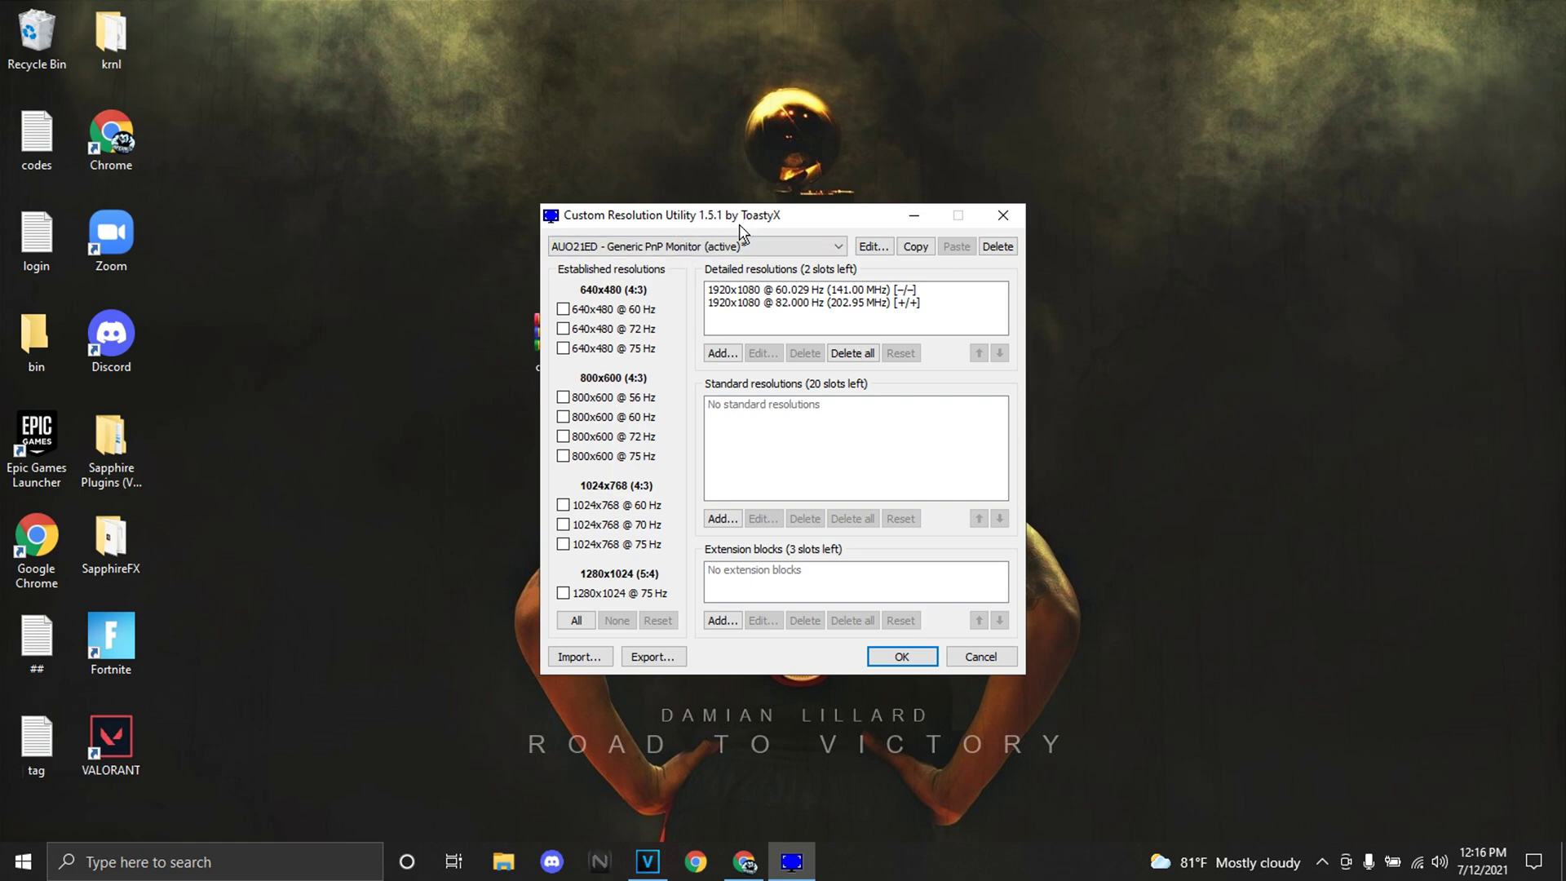
left_click(717, 247)
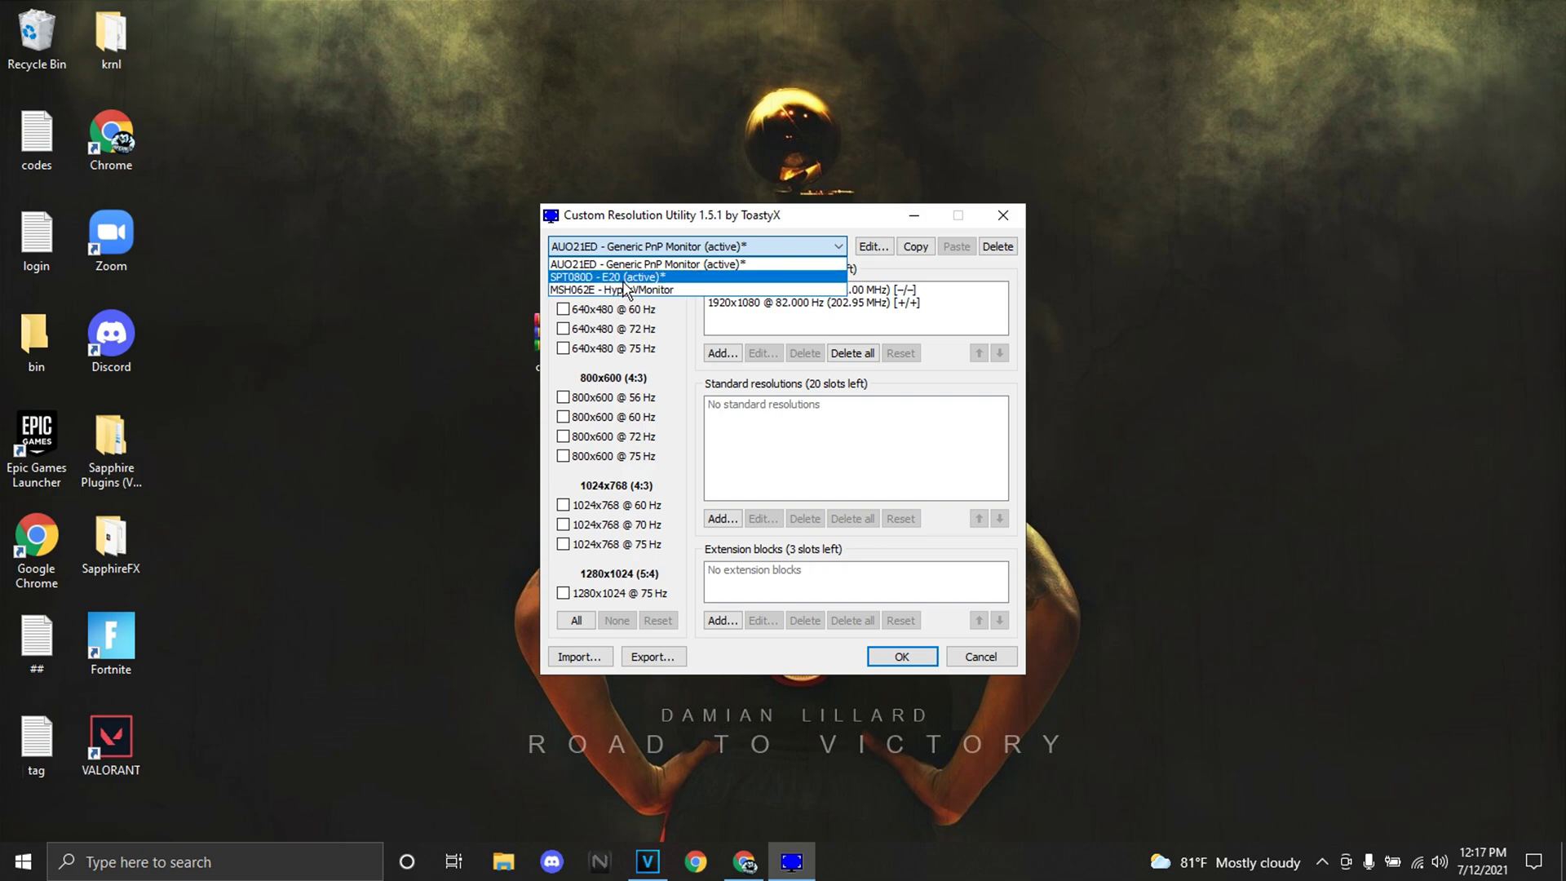
key("Up")
key("Up")
key("Up")
key("Up")
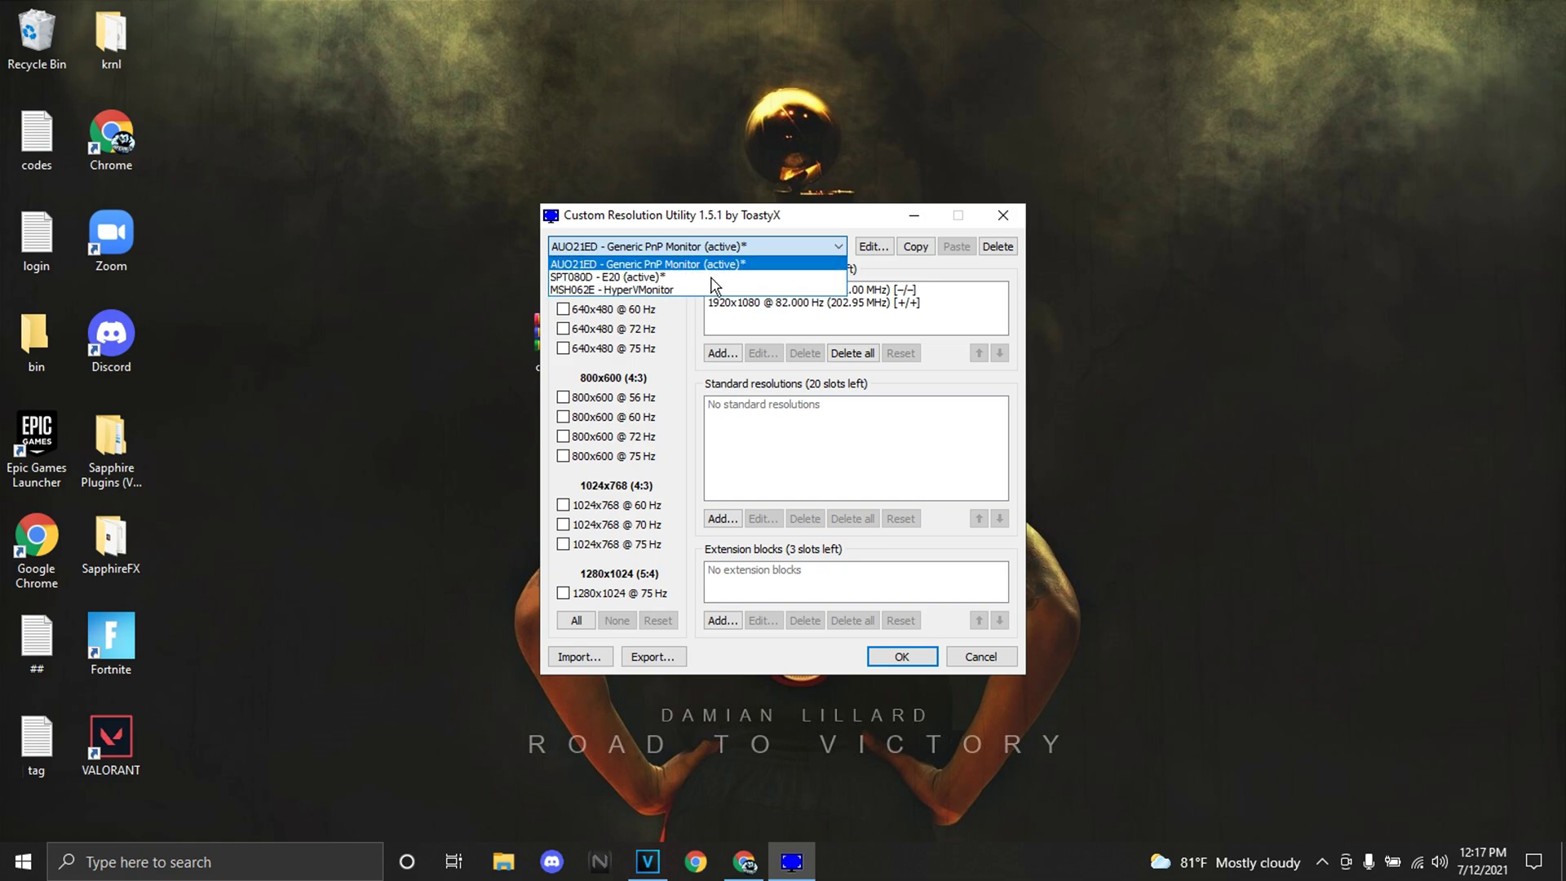
key("Return")
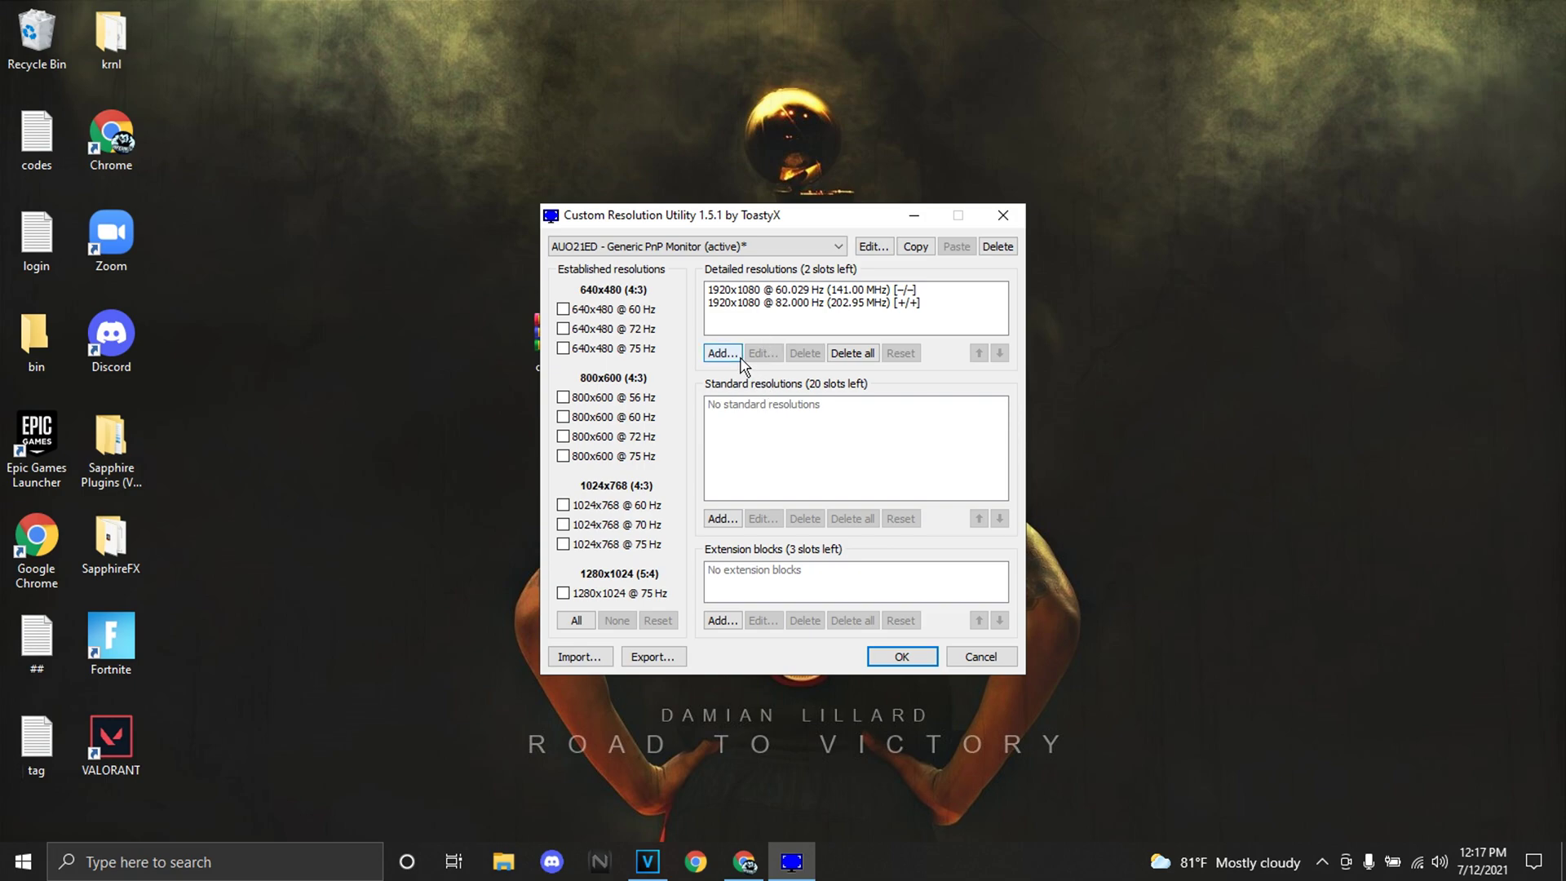
Delete all AUO21ED detailed resolutions and add a 1920x1080 entry at 82 Hz.
left_click(853, 353)
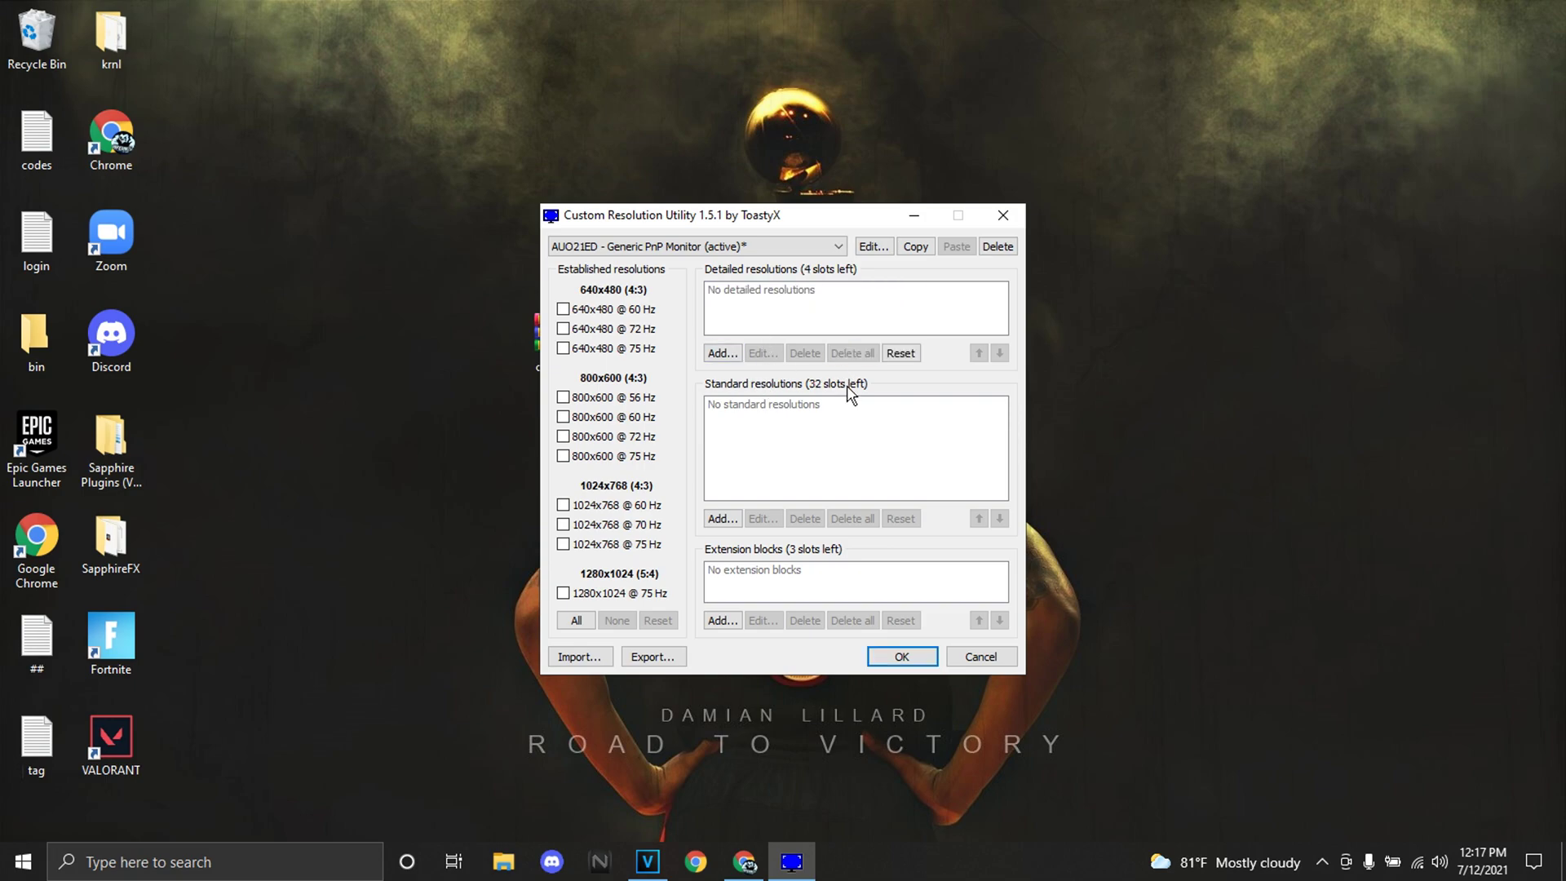
left_click(722, 353)
key("Escape")
left_click(728, 357)
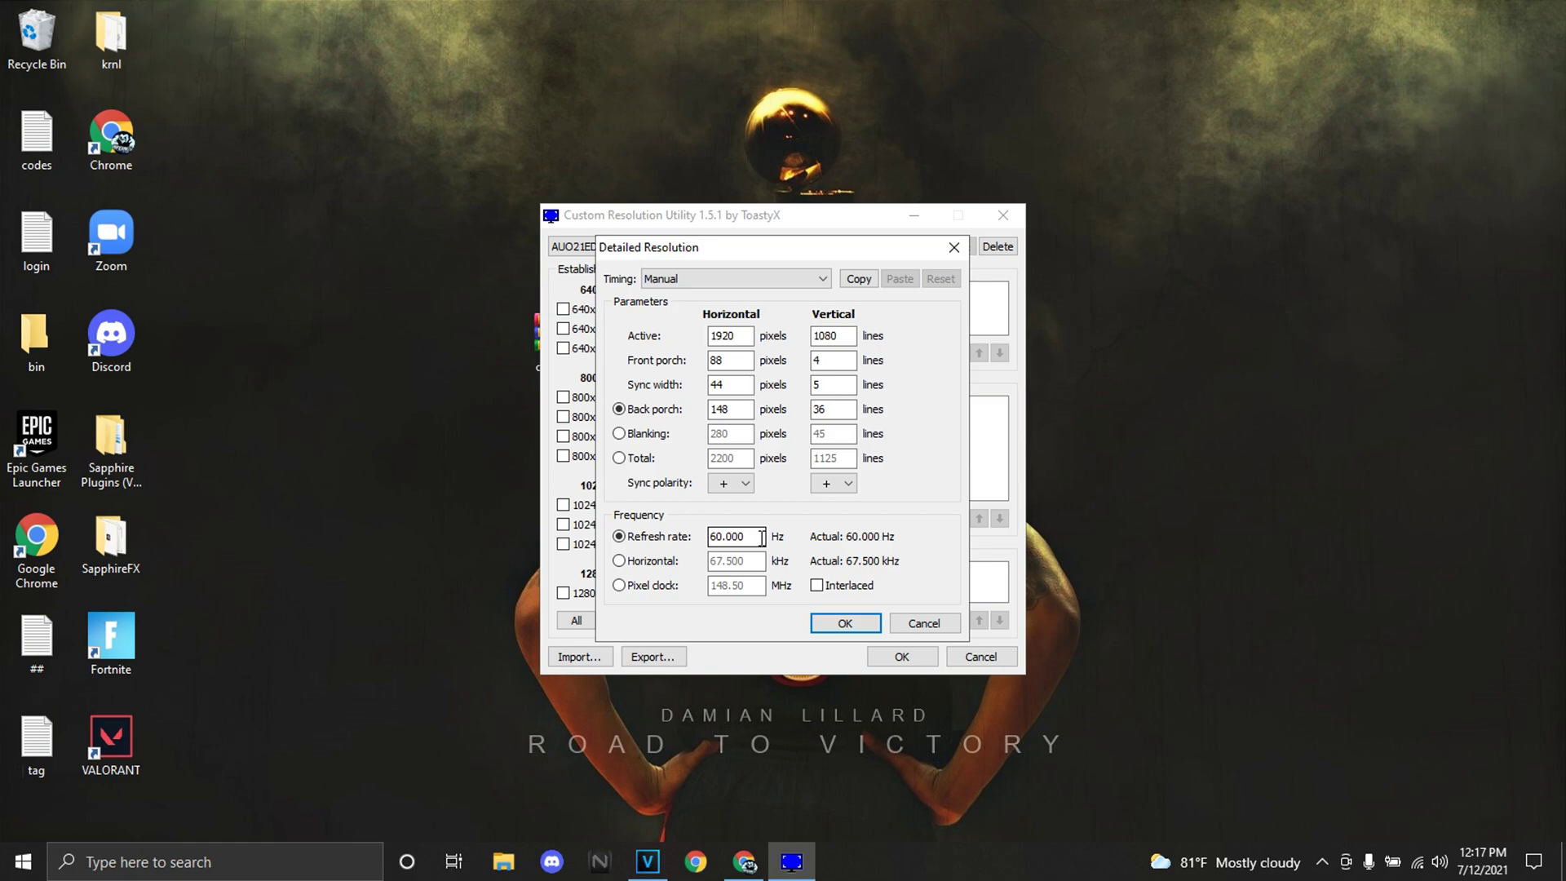
left_click_drag(761, 536, 721, 547)
key("BackSpace")
type("82")
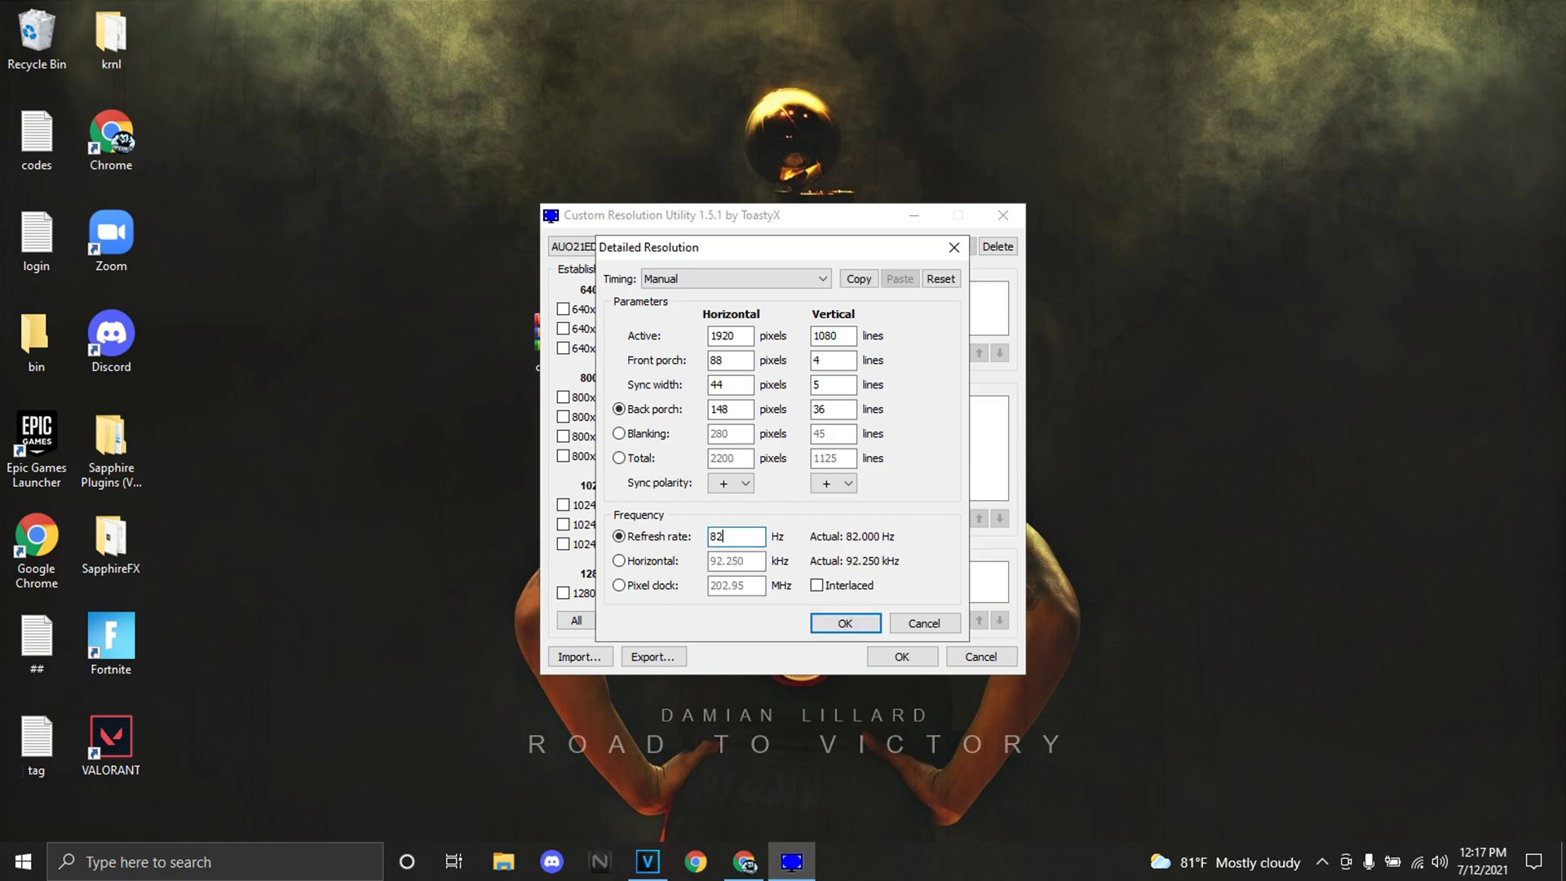
key("Return")
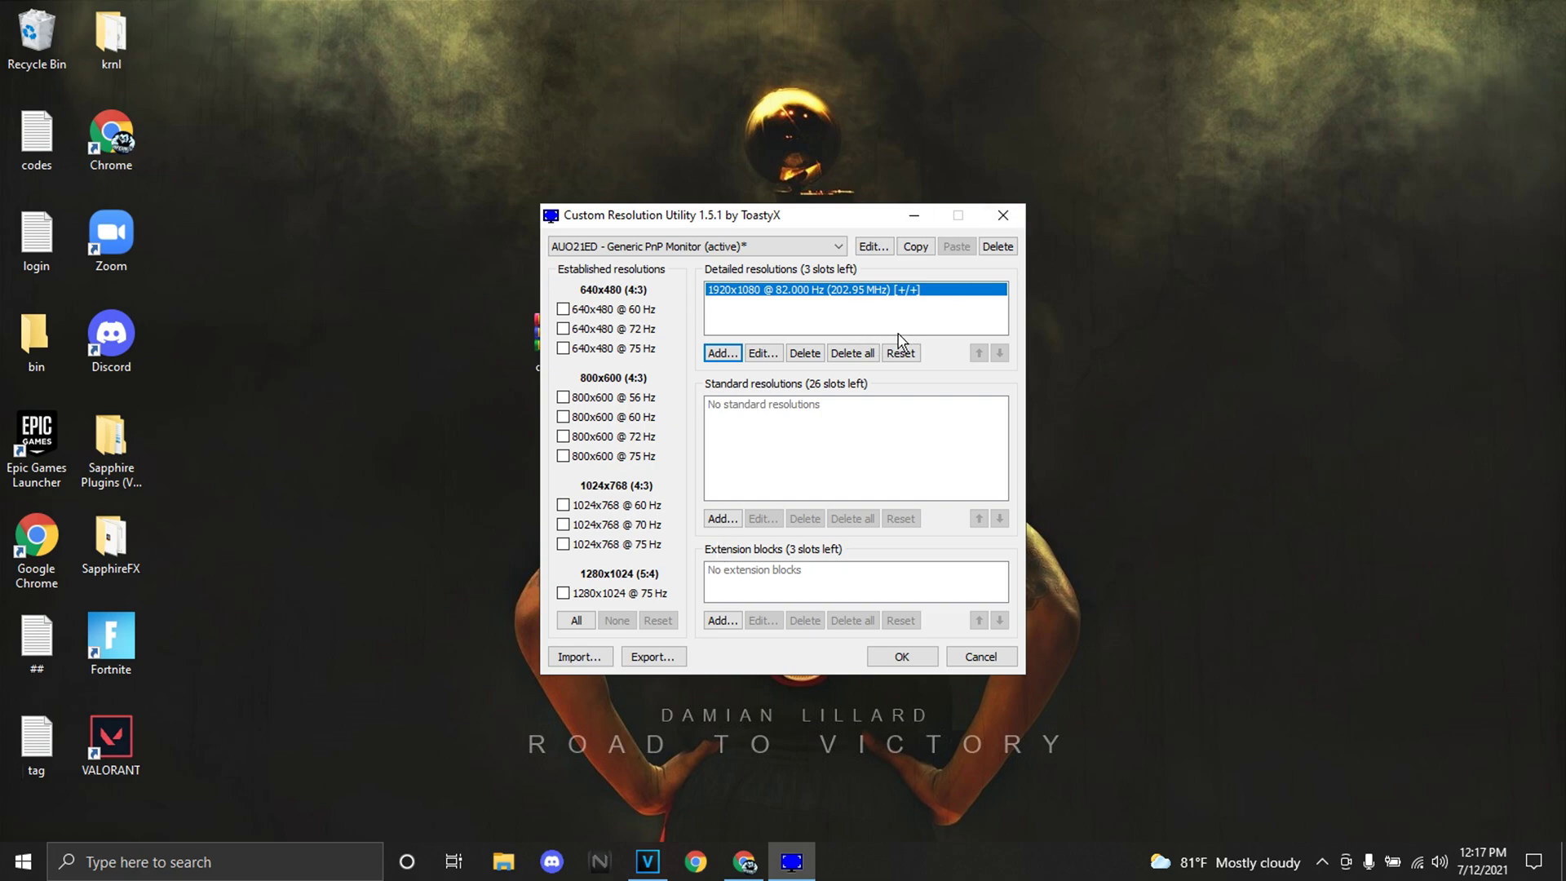
Reopen the new 82 Hz entry to verify its details, closing without changes.
left_click(806, 300)
double_click(805, 292)
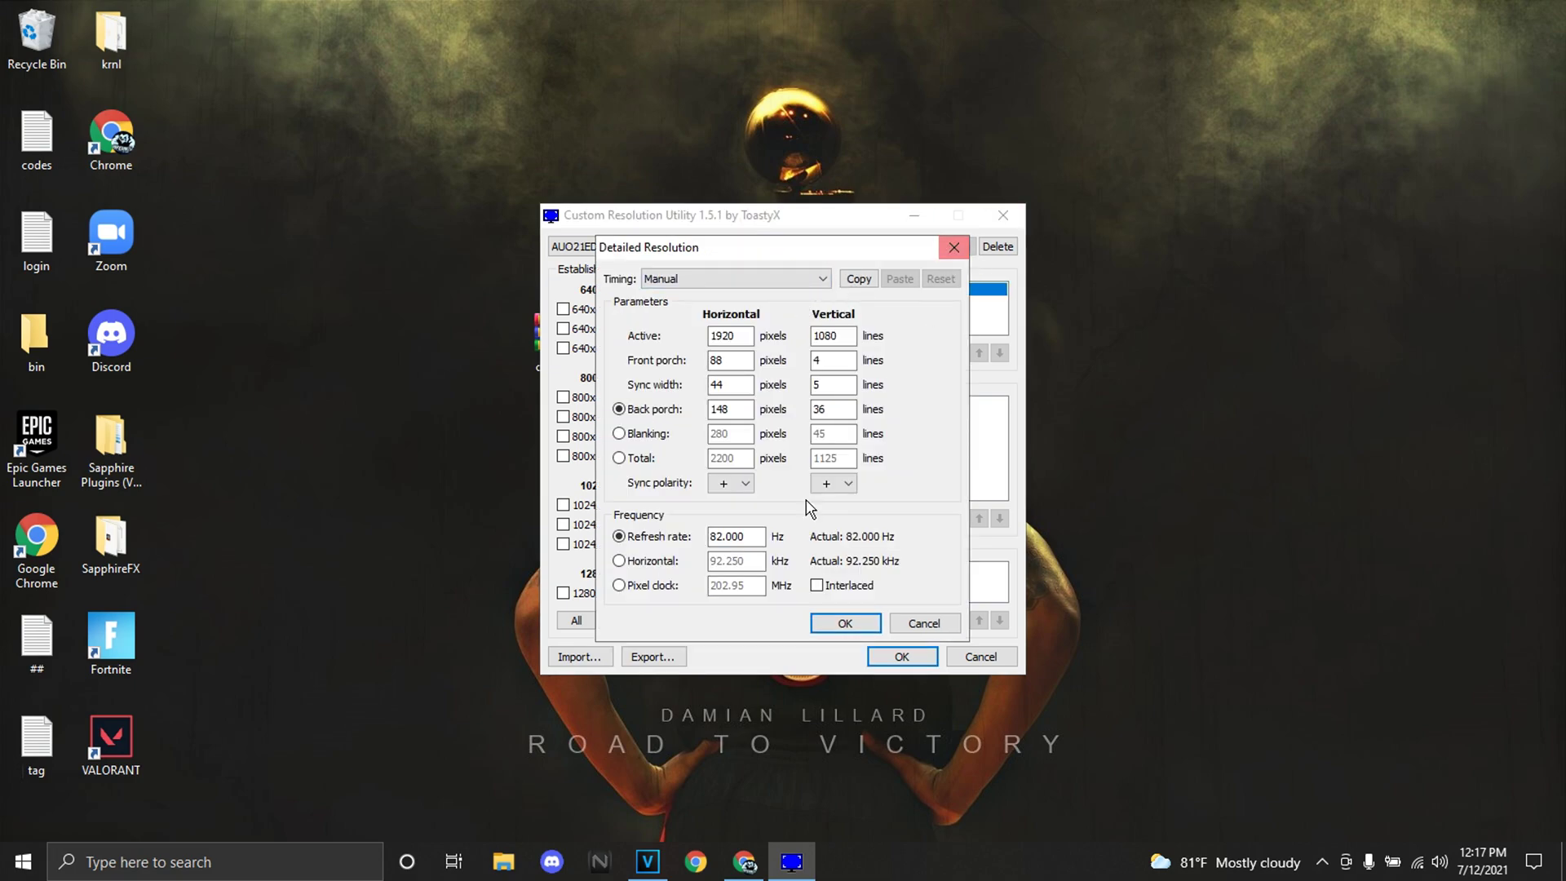
left_click(954, 248)
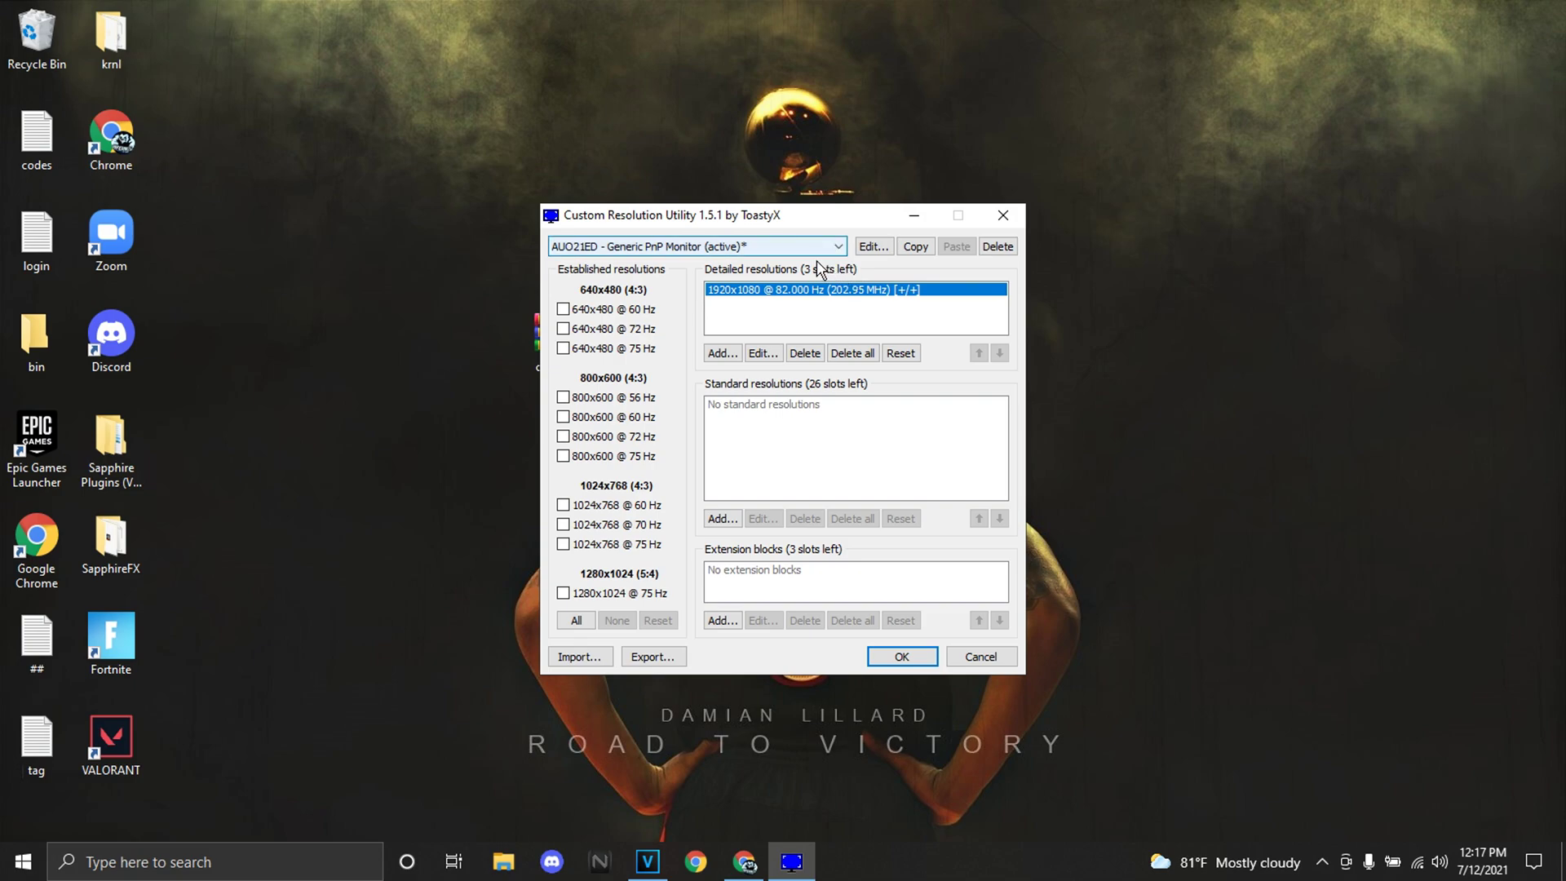
Keep AUO21ED with the 1920x1080 82 Hz entry selected, then save and close CRU.
left_click(776, 301)
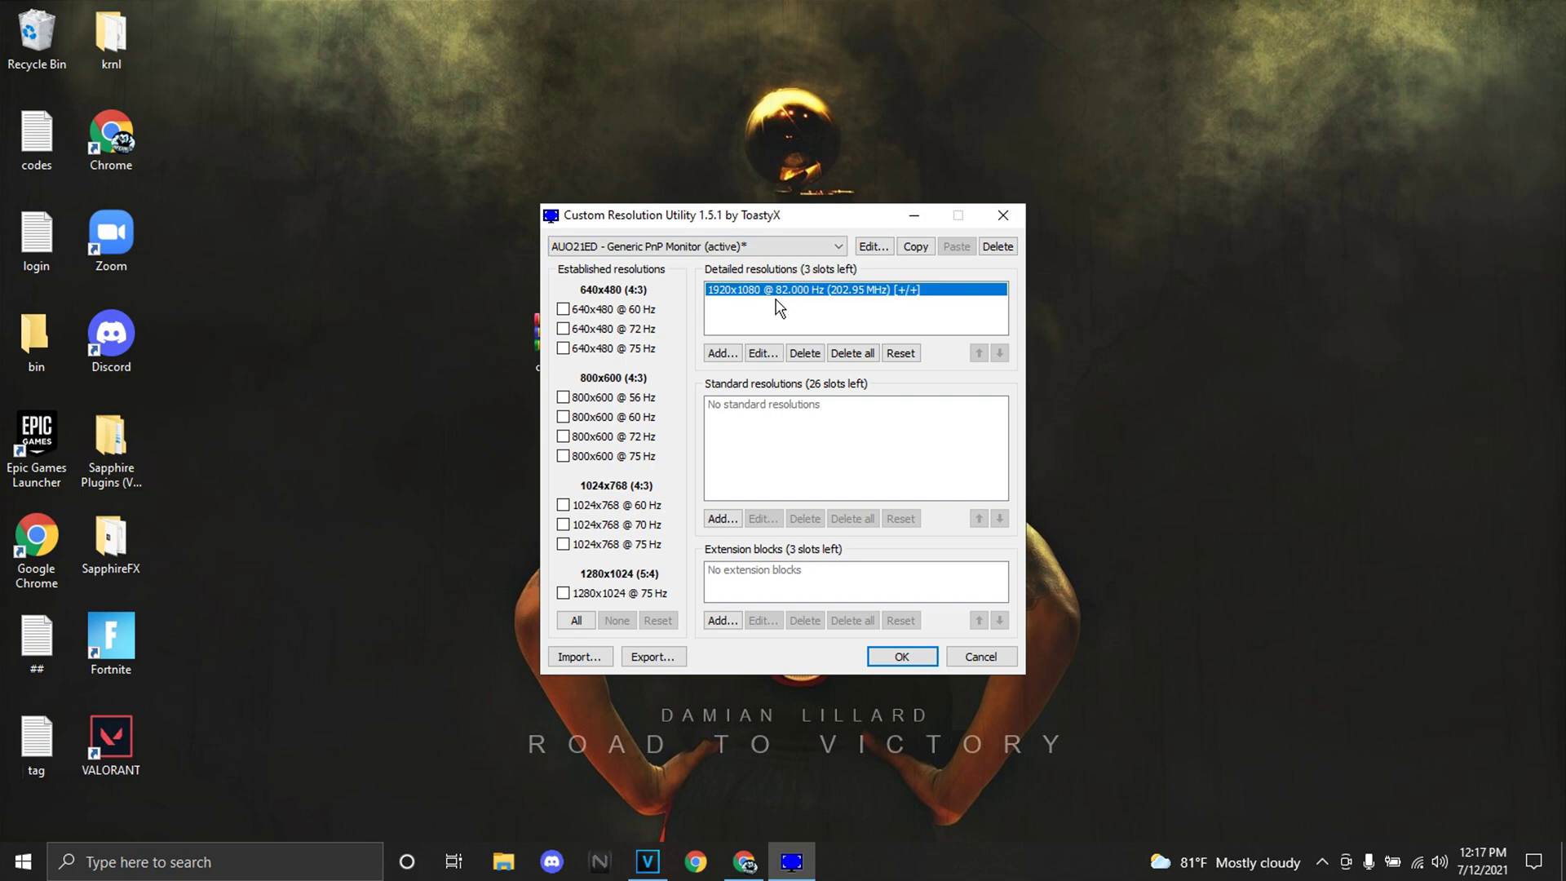
left_click(722, 249)
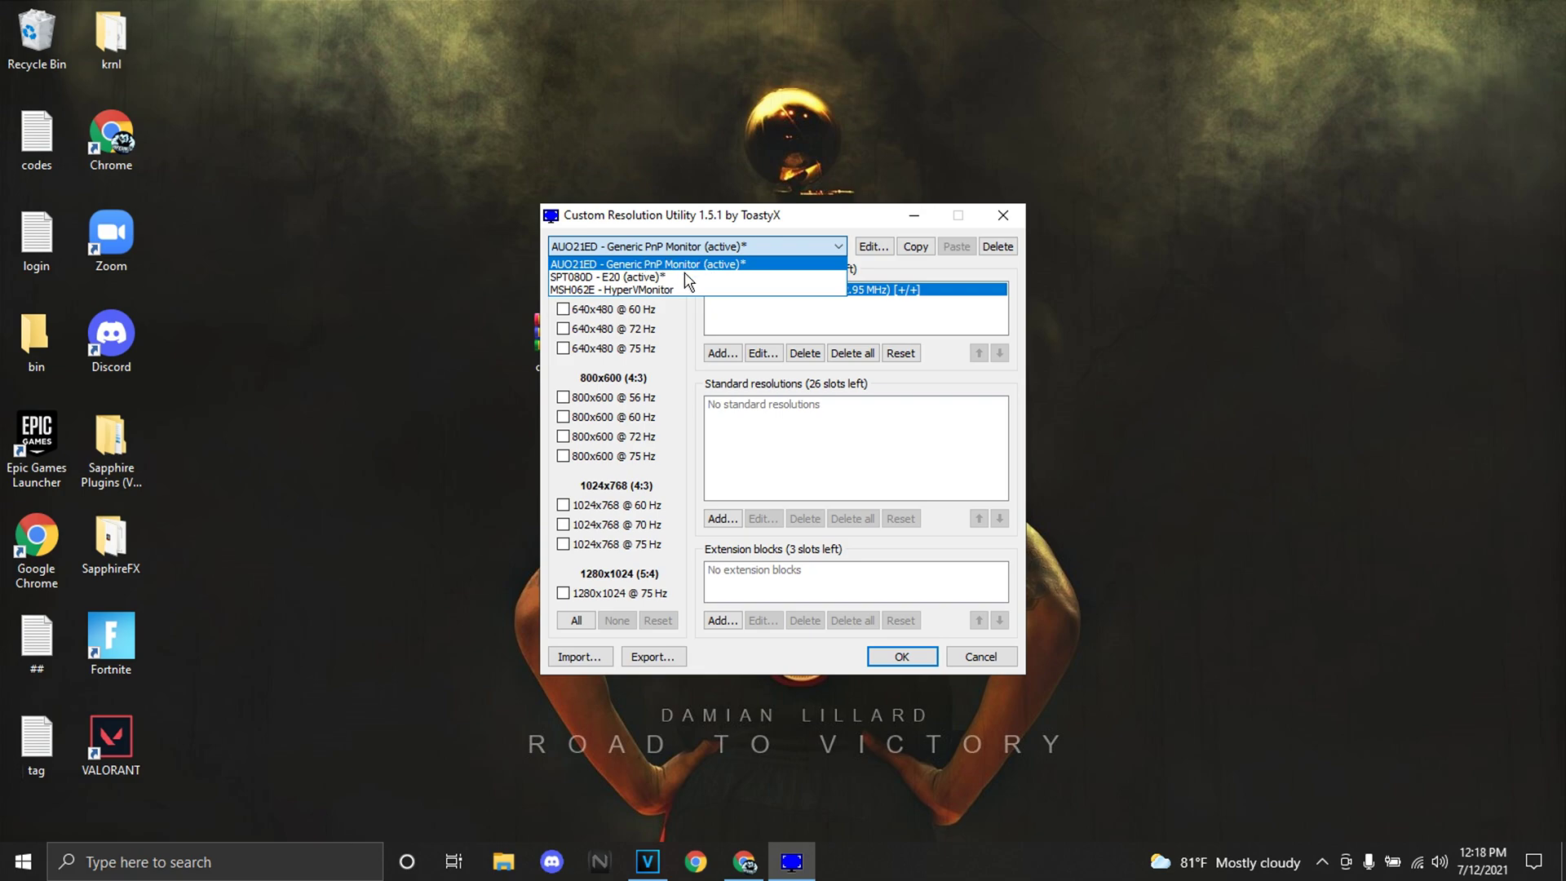
left_click(695, 269)
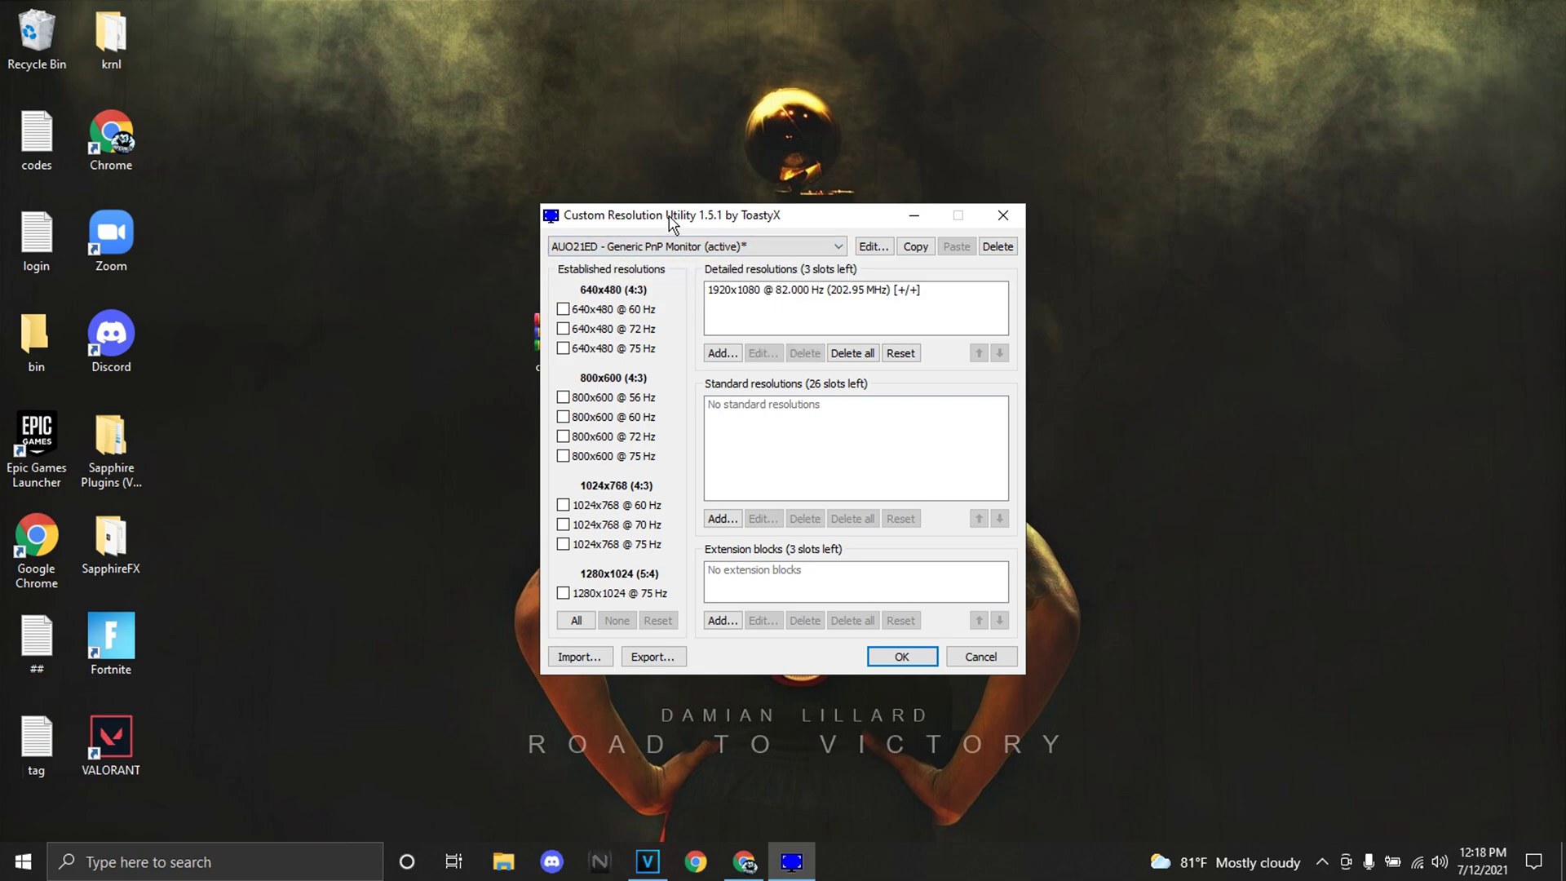
left_click(877, 298)
left_click(897, 656)
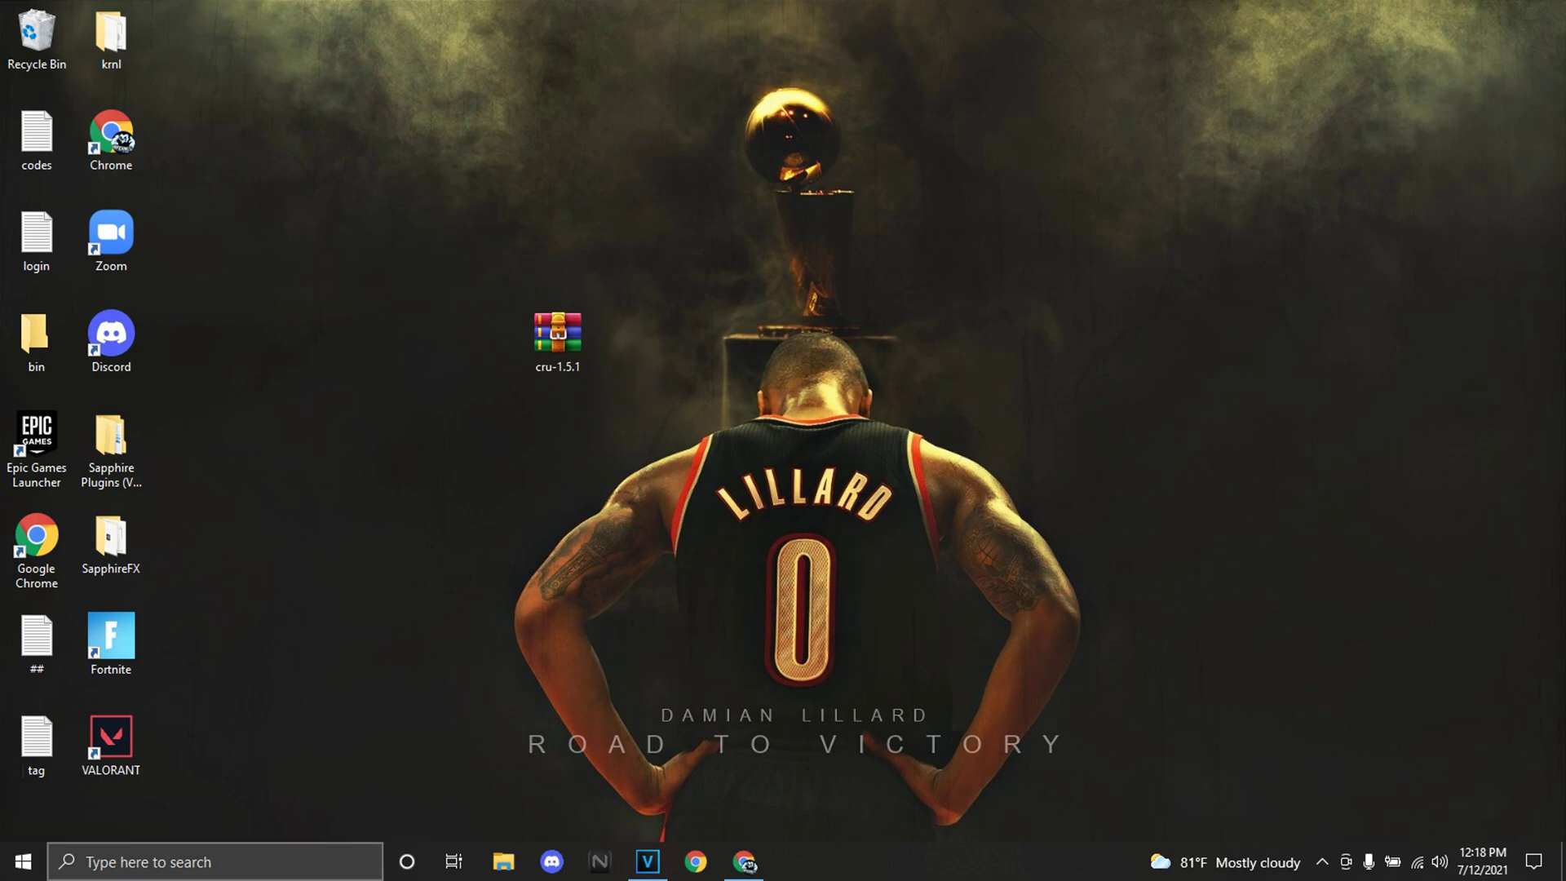
Search Windows for 'display' and open the Display settings page.
left_click(204, 862)
type("display")
left_click(465, 481)
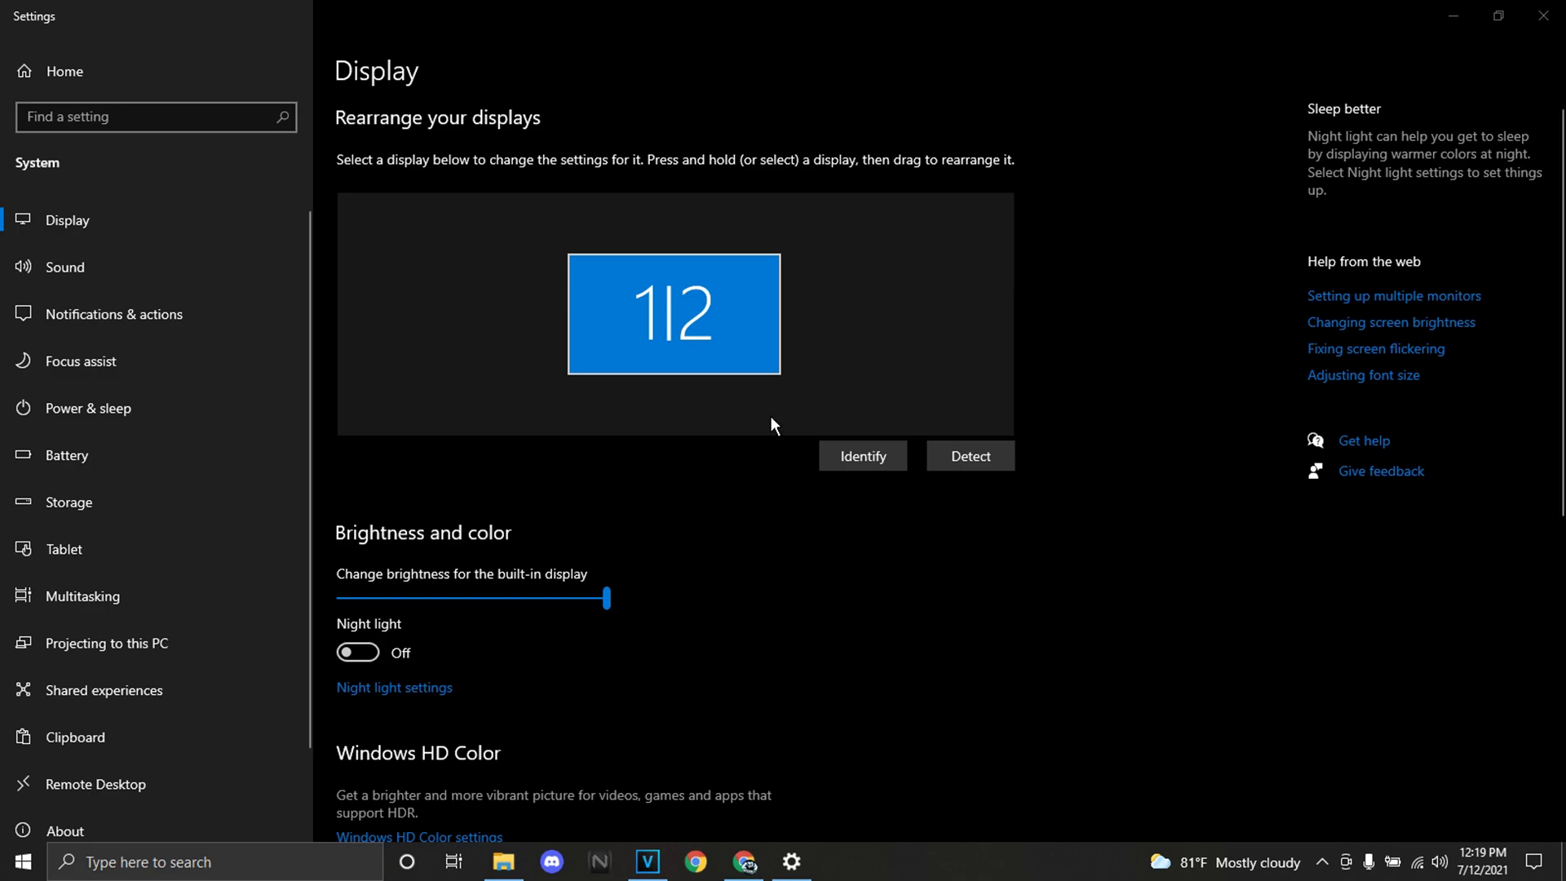
Open Advanced display settings for Display 1: Internal Display, currently at 60.030 Hz.
scroll(735, 383, "down", 5)
scroll(587, 595, "down", 3)
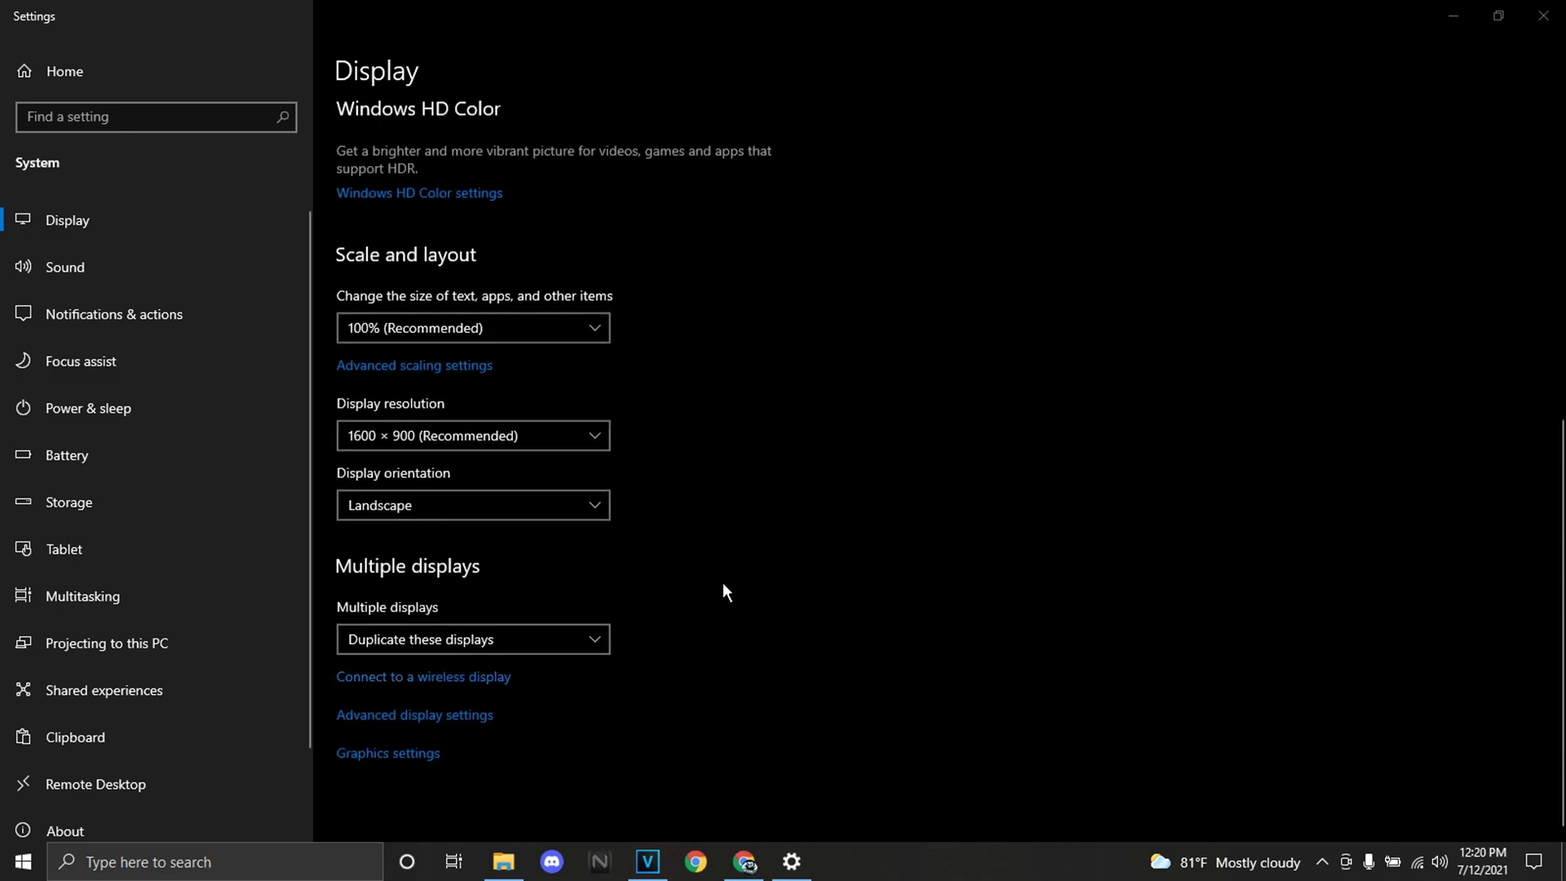
scroll(731, 567, "up", 8)
scroll(737, 554, "down", 8)
left_click(453, 717)
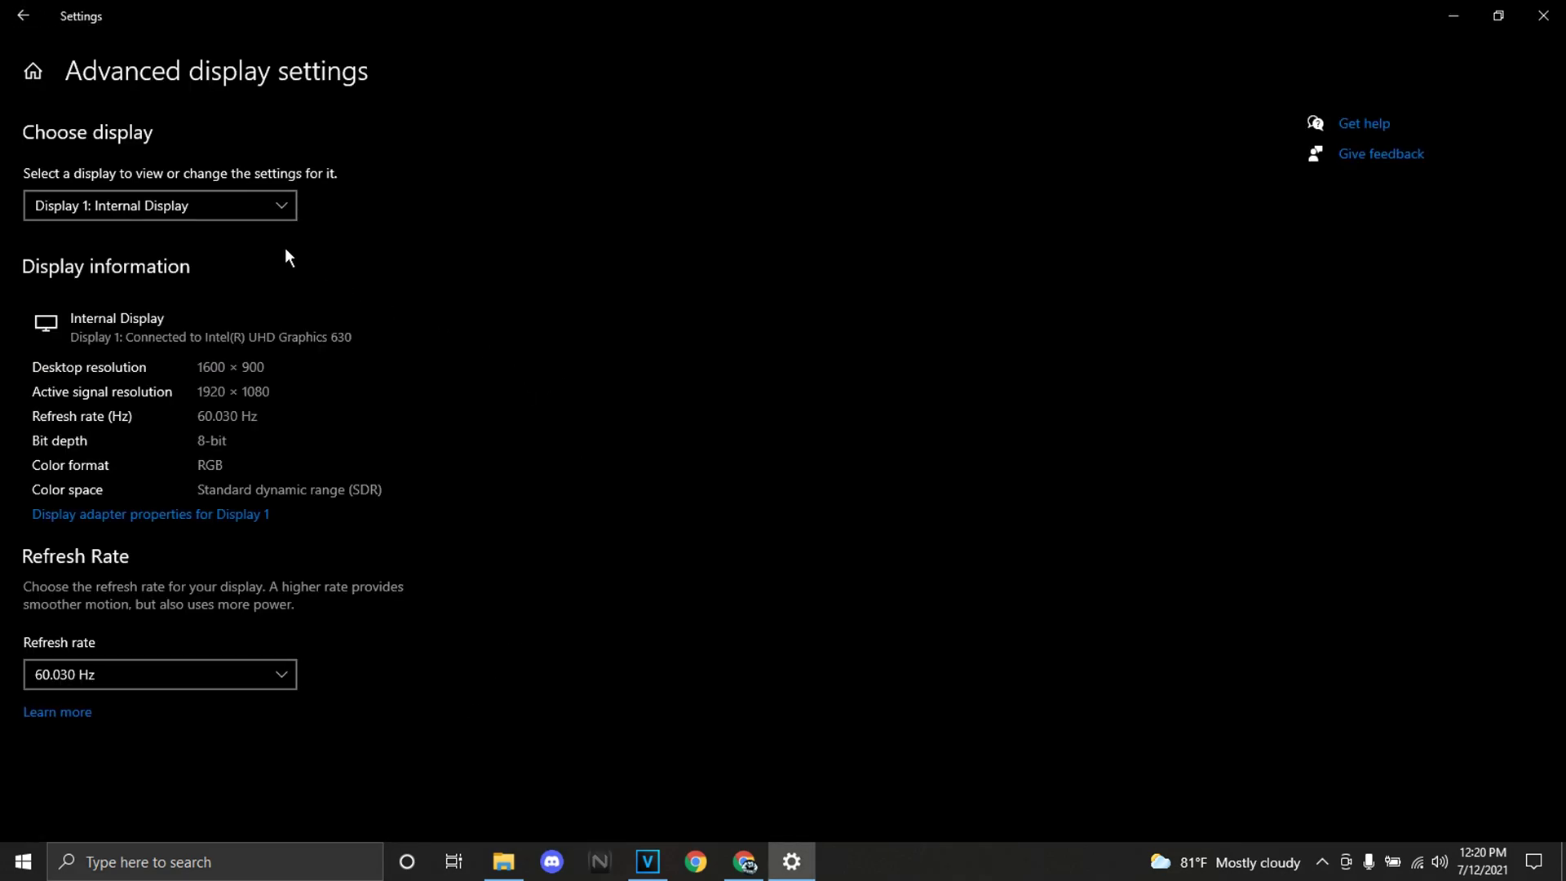
left_click(231, 209)
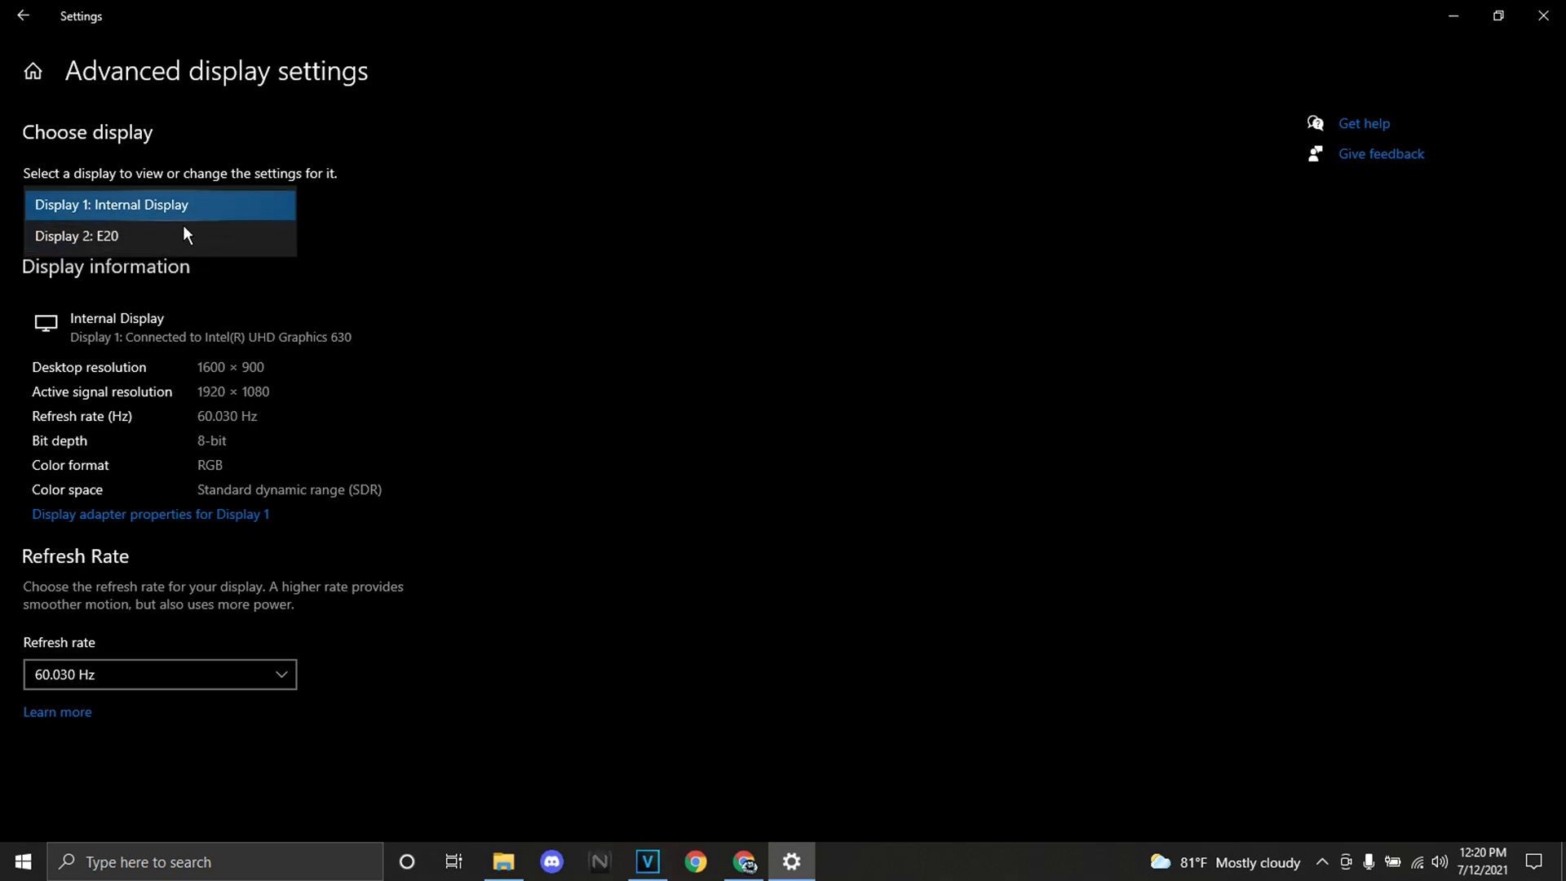
left_click(249, 259)
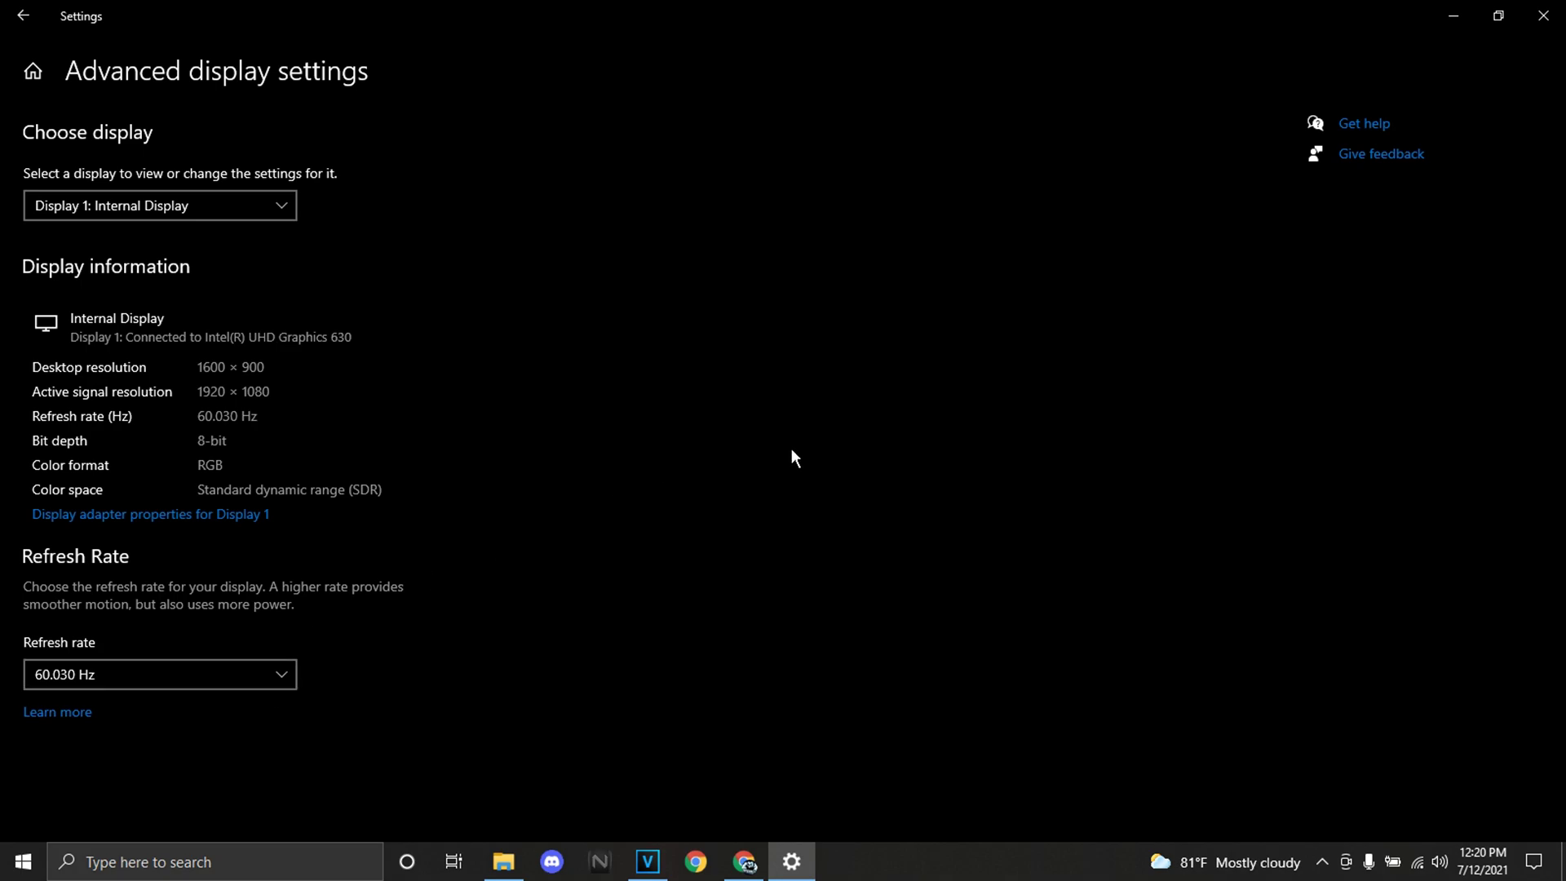
Switch Display 1 to 82.000 Hz, keep the change, and go back to the Display page.
left_click(153, 689)
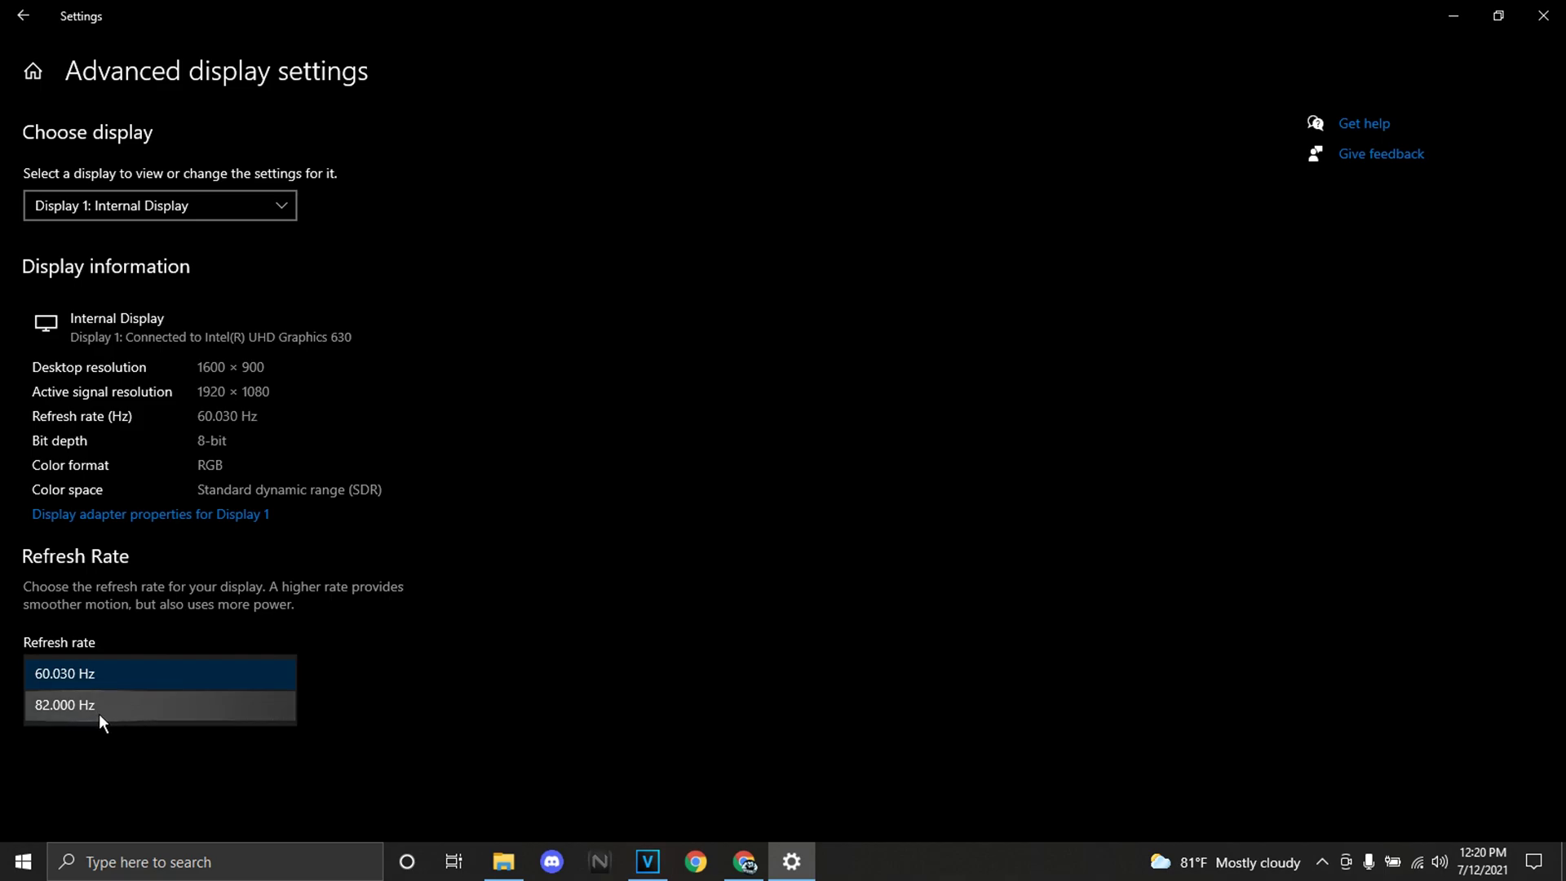
left_click(46, 663)
left_click(101, 687)
left_click(124, 700)
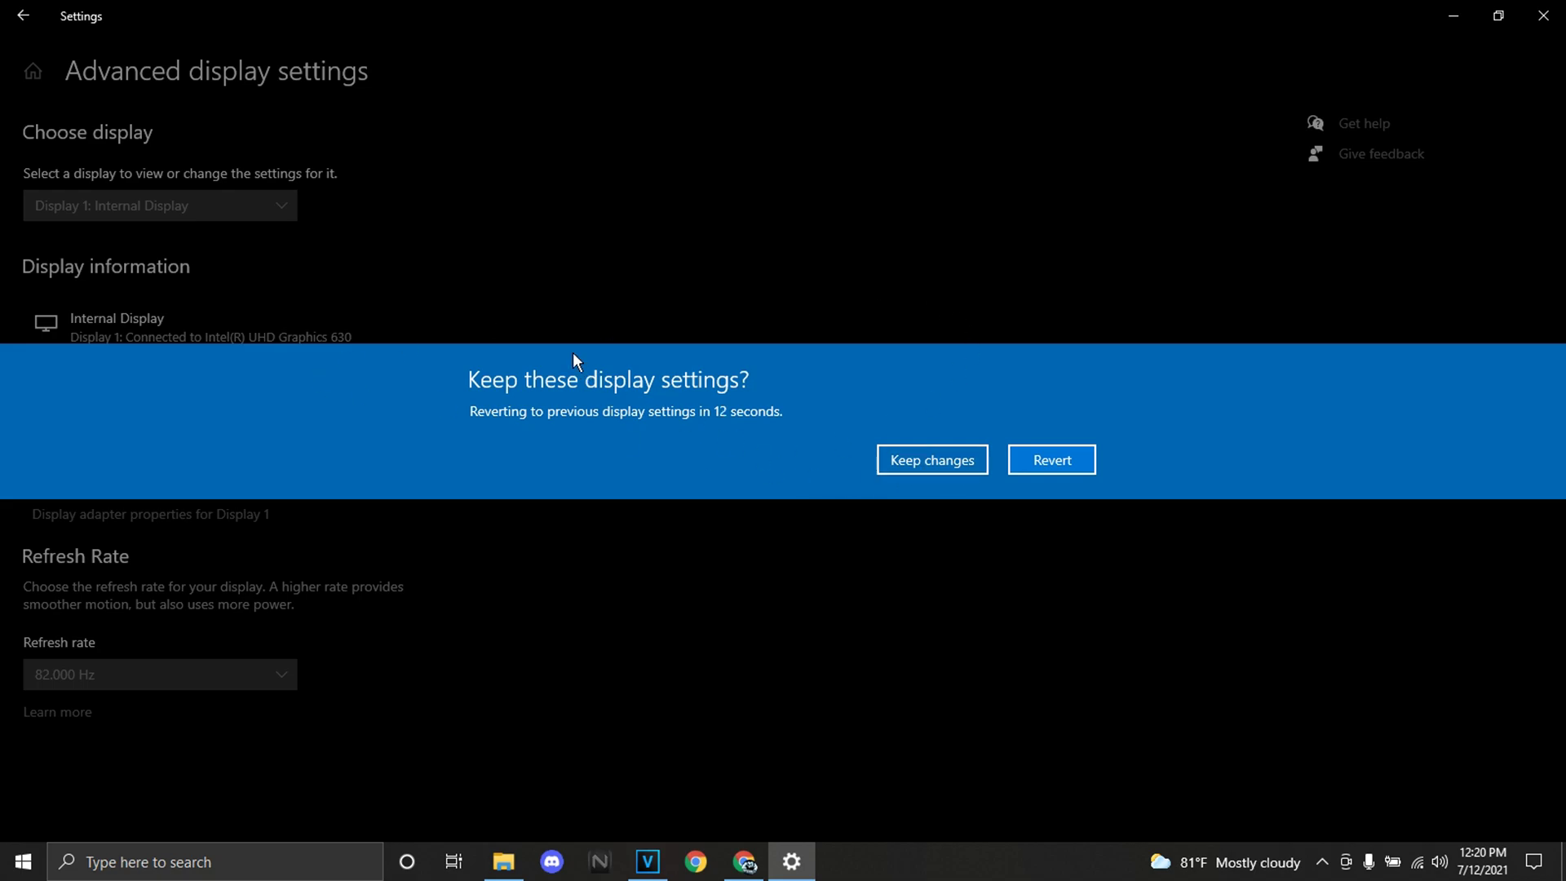
left_click(945, 465)
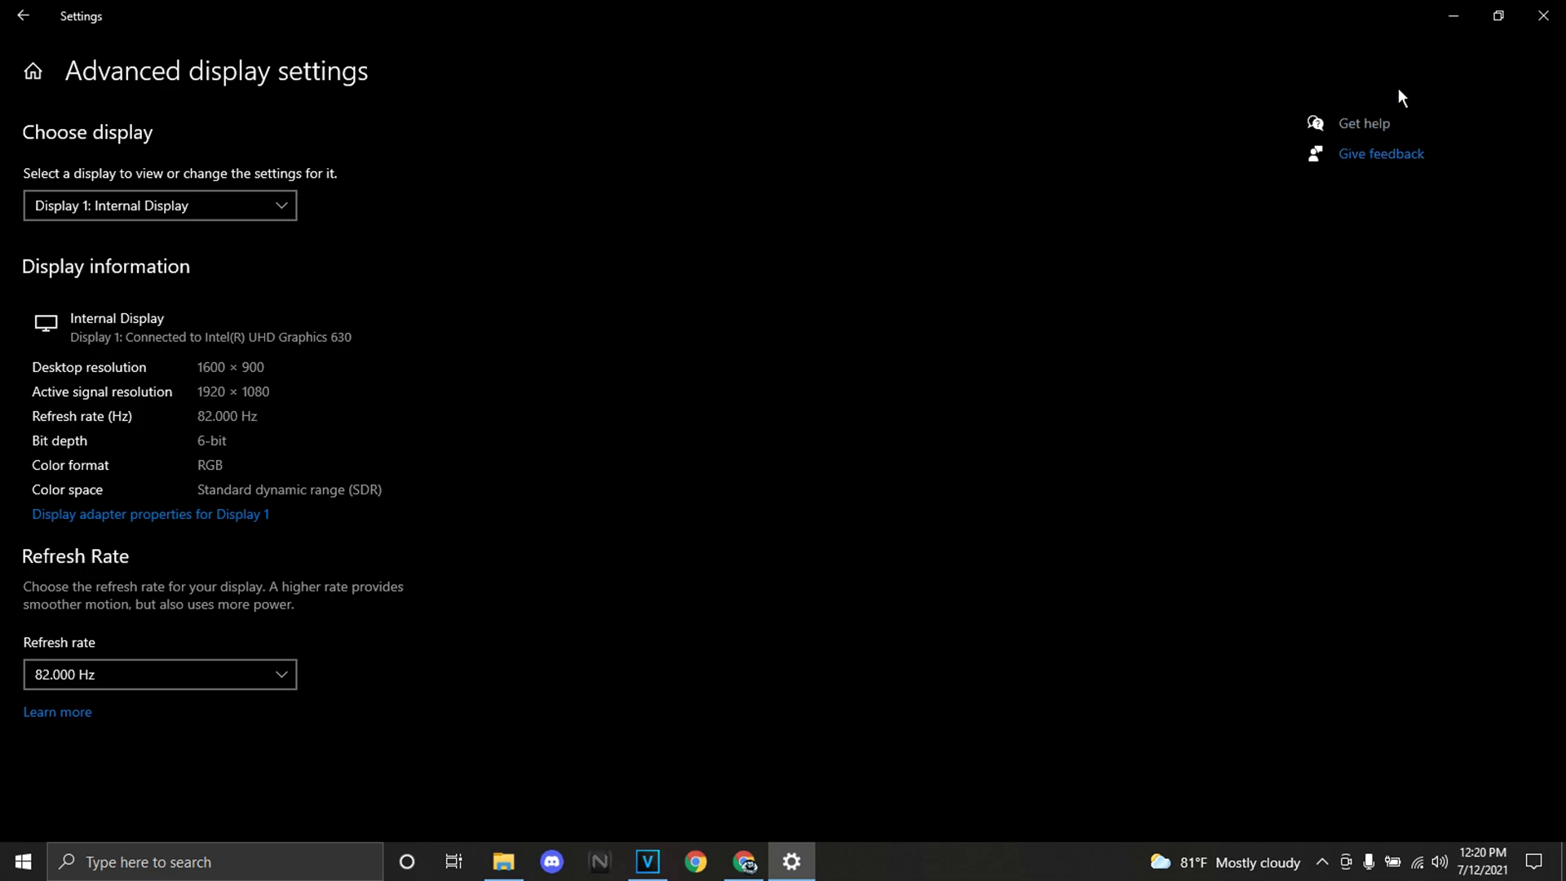
left_click(24, 17)
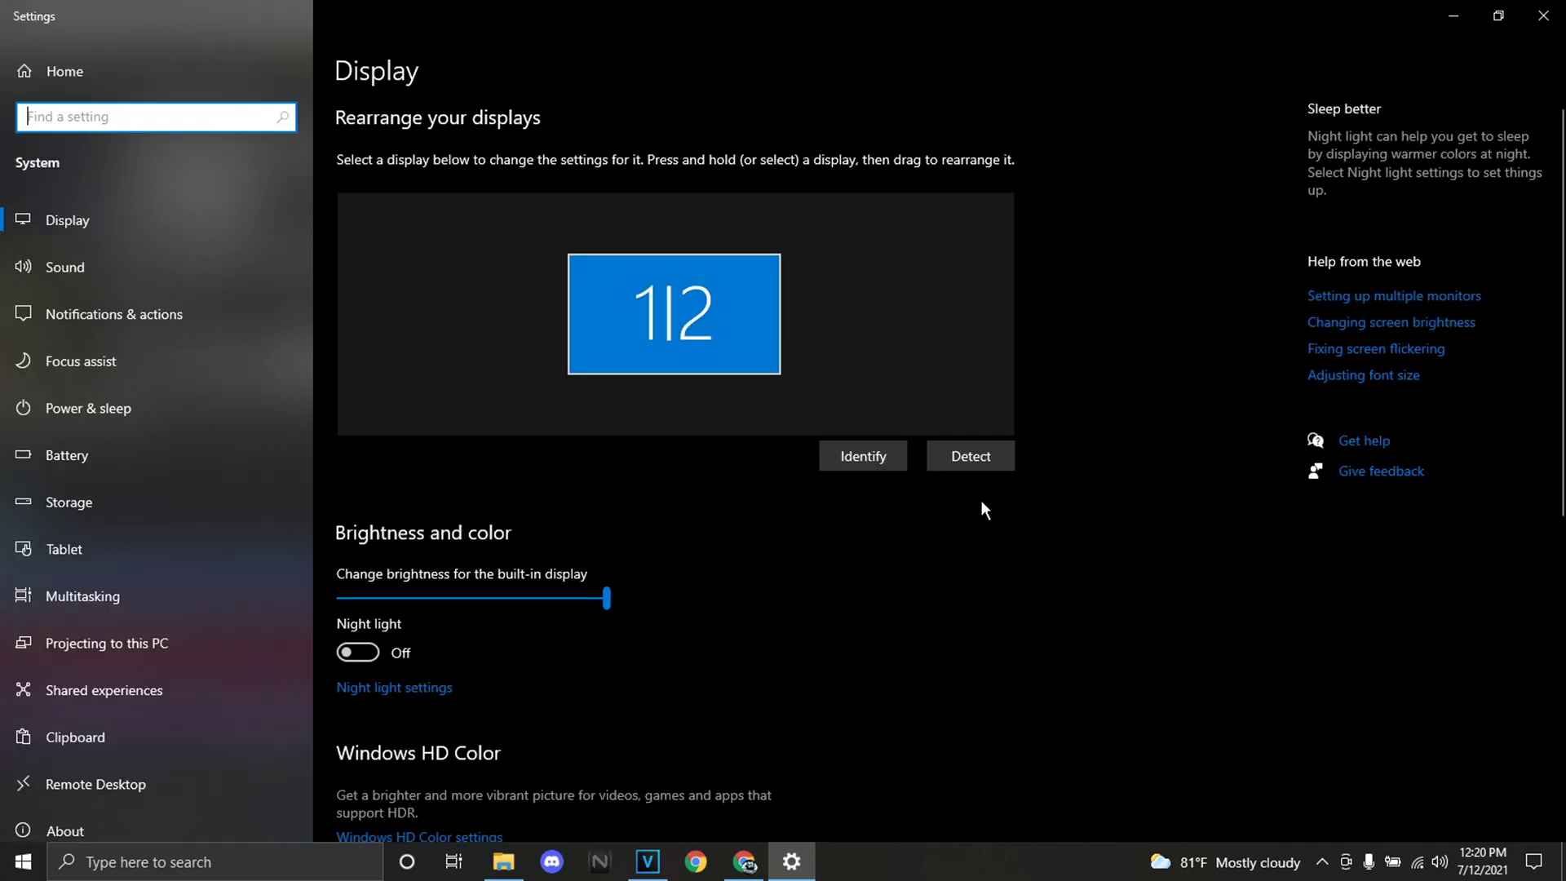
scroll(821, 484, "down", 5)
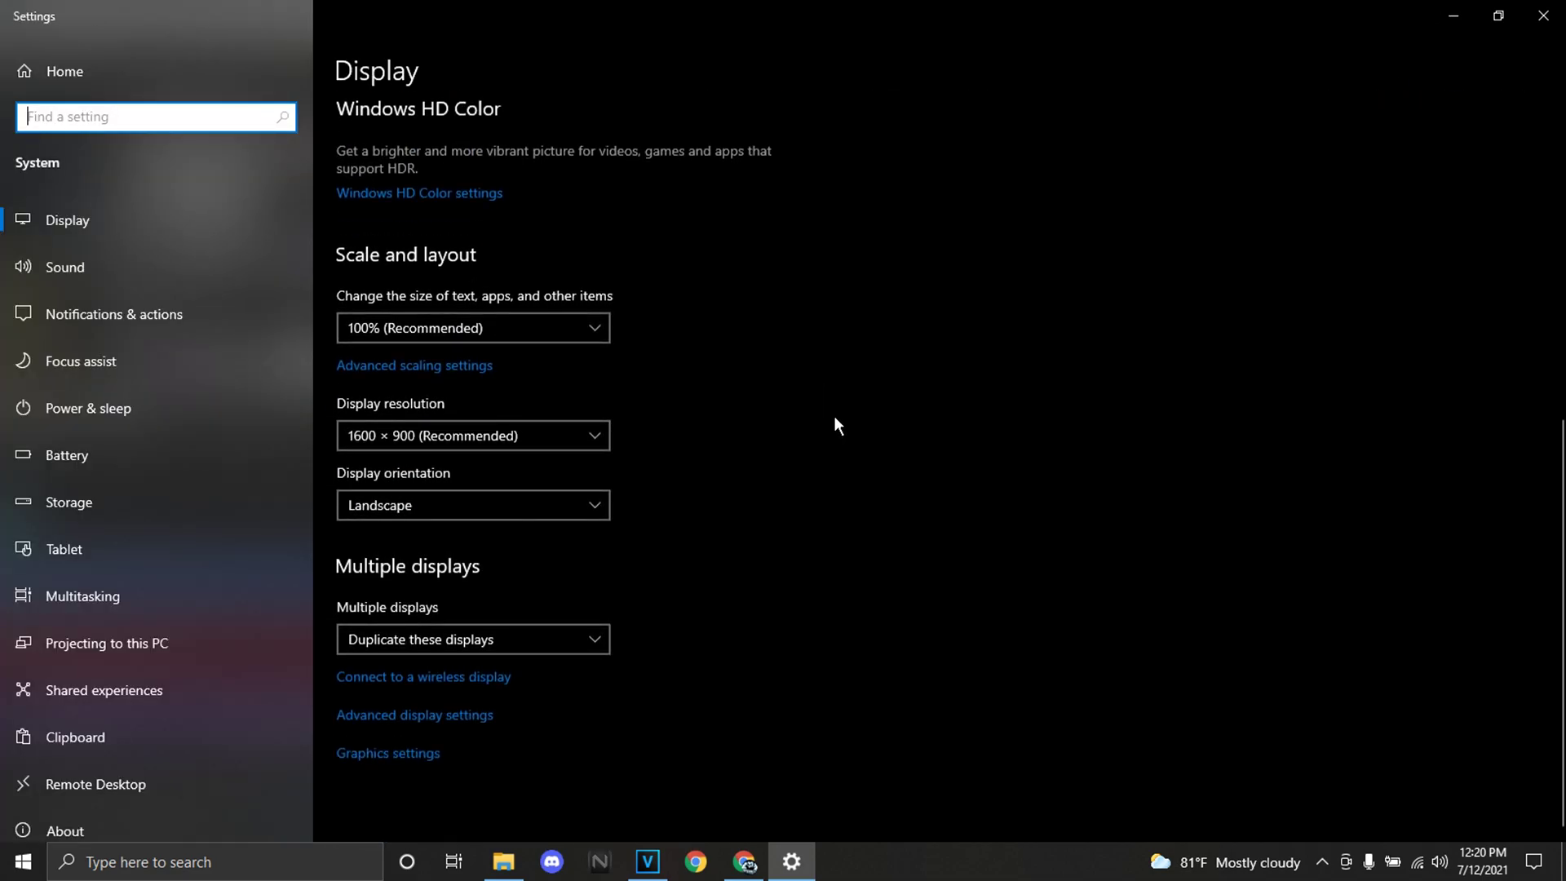